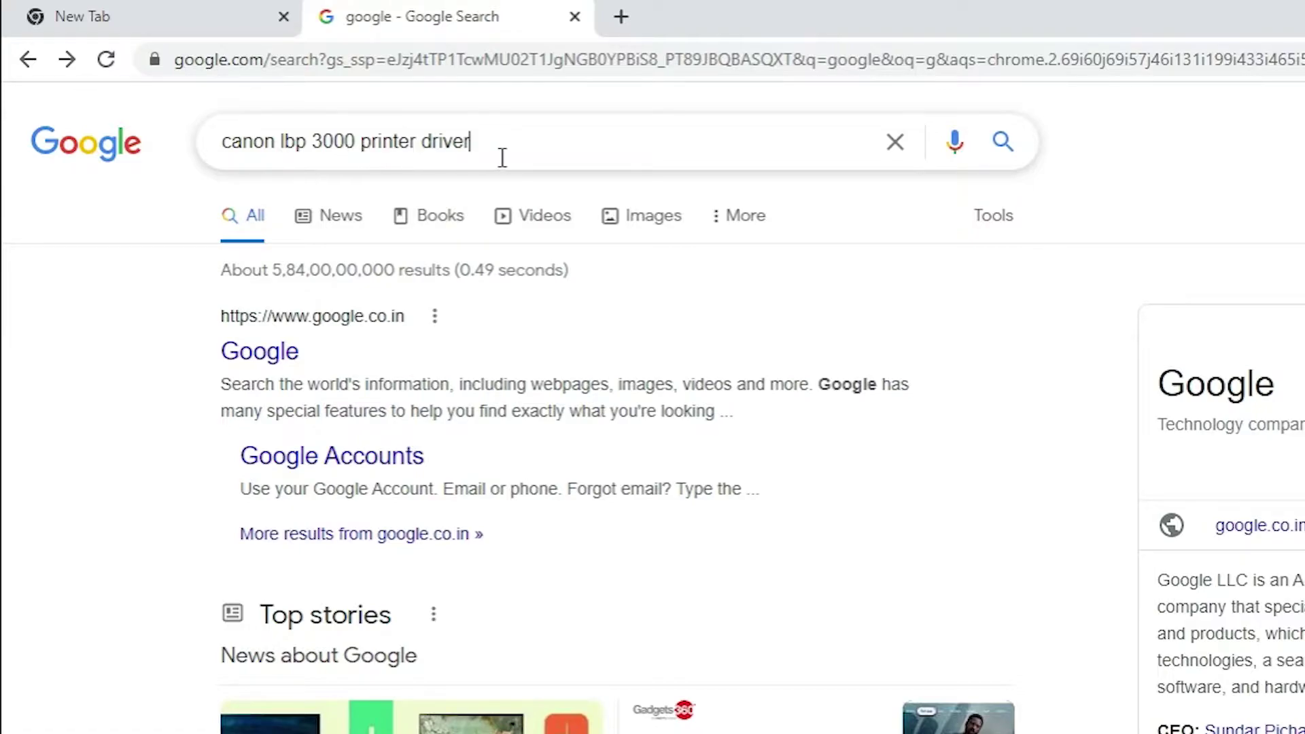
Run the Google search for 'canon lbp 3000 printer driver'.
key("Return")
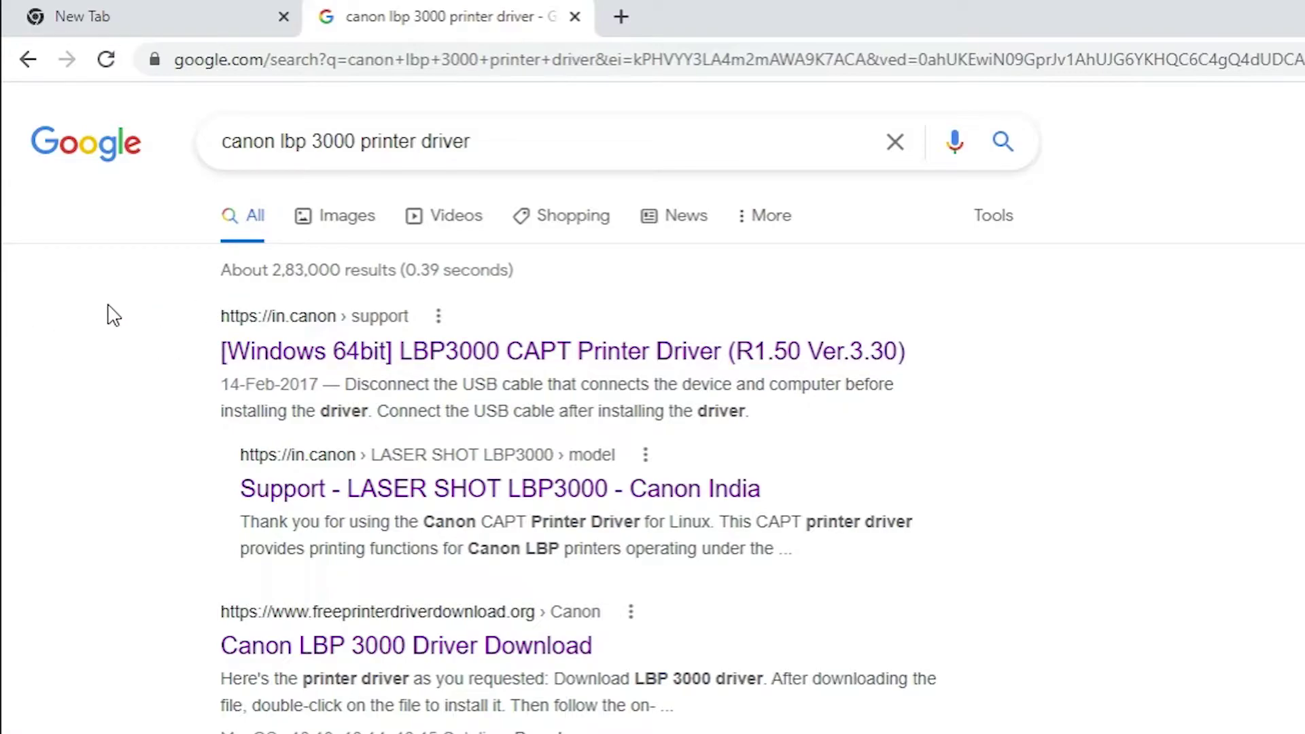
Open Canon India's LASER SHOT LBP3000 support page in a new tab.
right_click(304, 497)
left_click(363, 513)
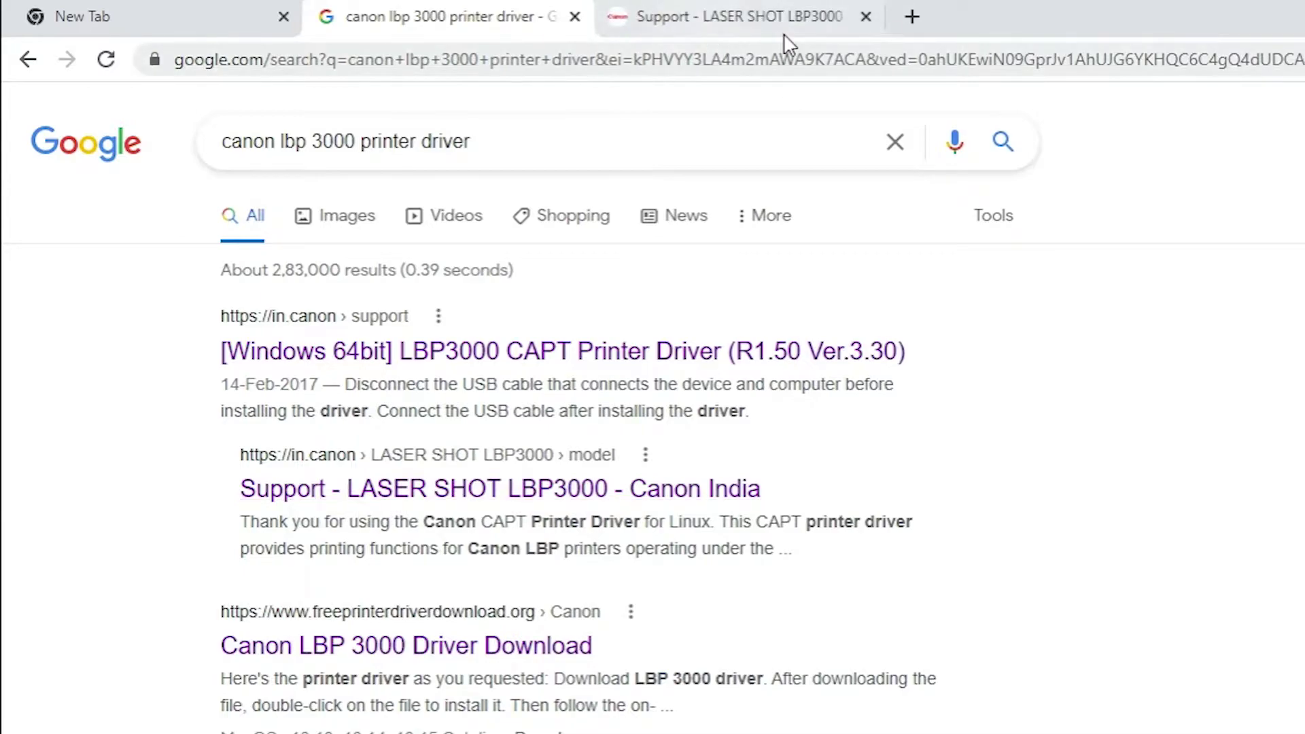
left_click(691, 21)
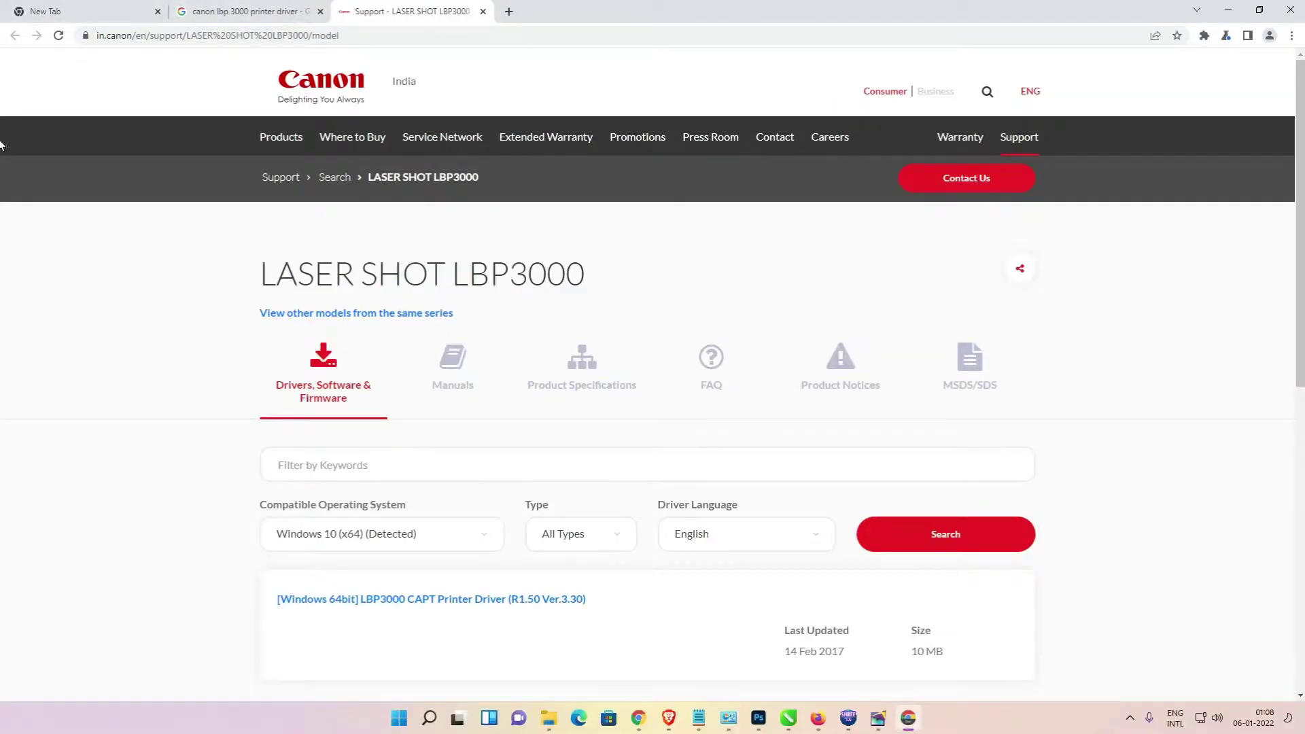
scroll(149, 477, "down", 3)
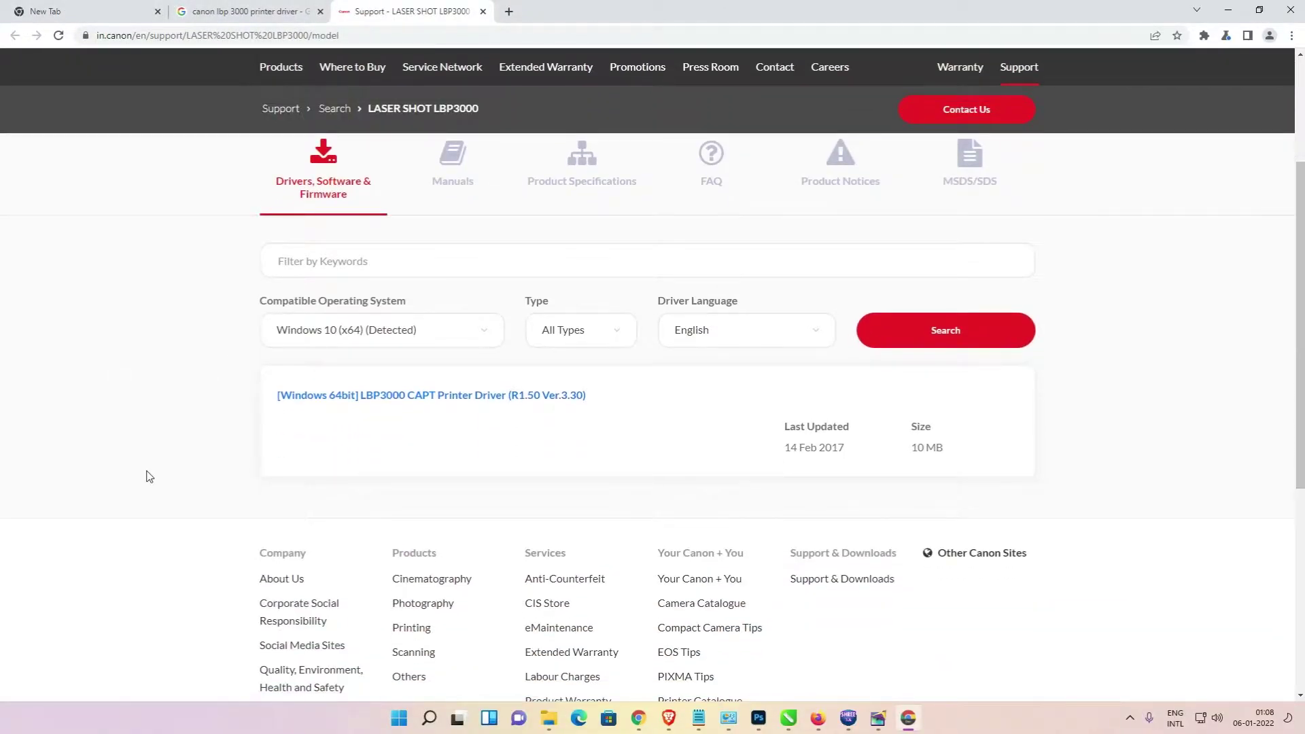
scroll(149, 476, "up", 2)
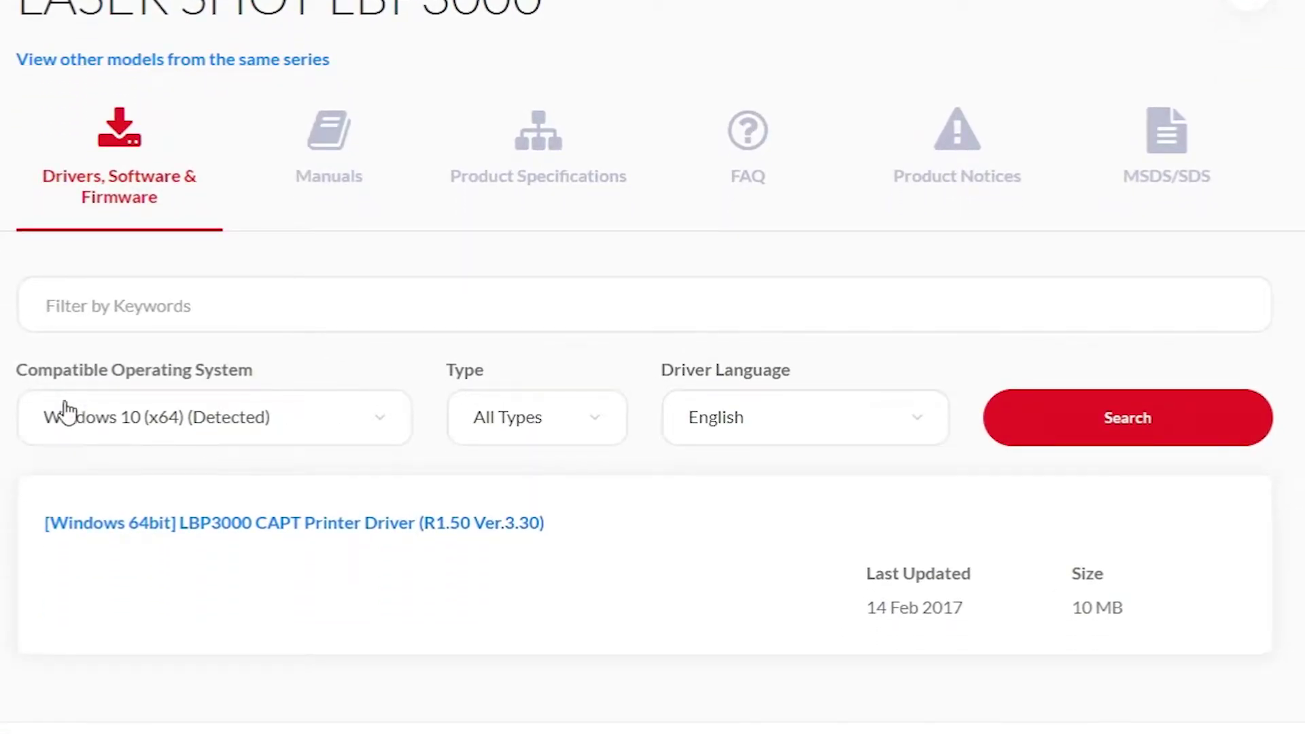
Filter the downloads to Windows 10 (x64) and type Drivers, then search.
left_click(158, 428)
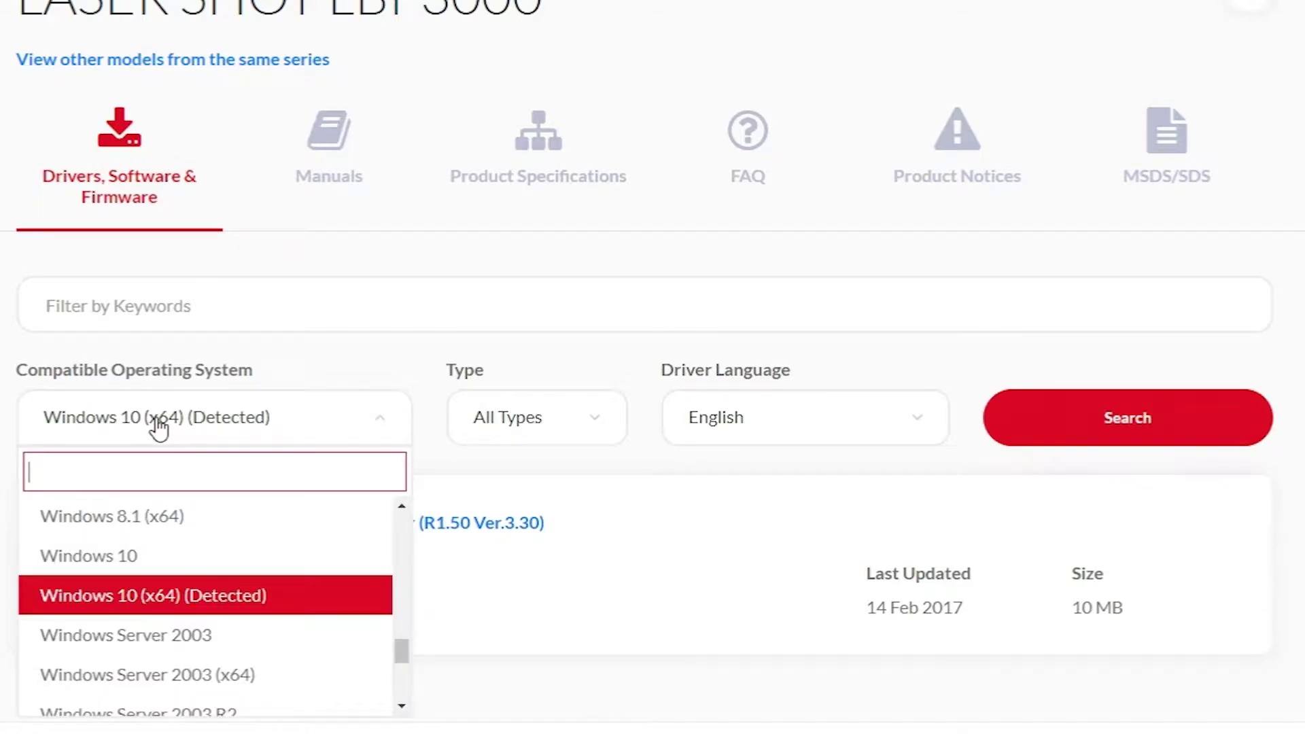
left_click(179, 593)
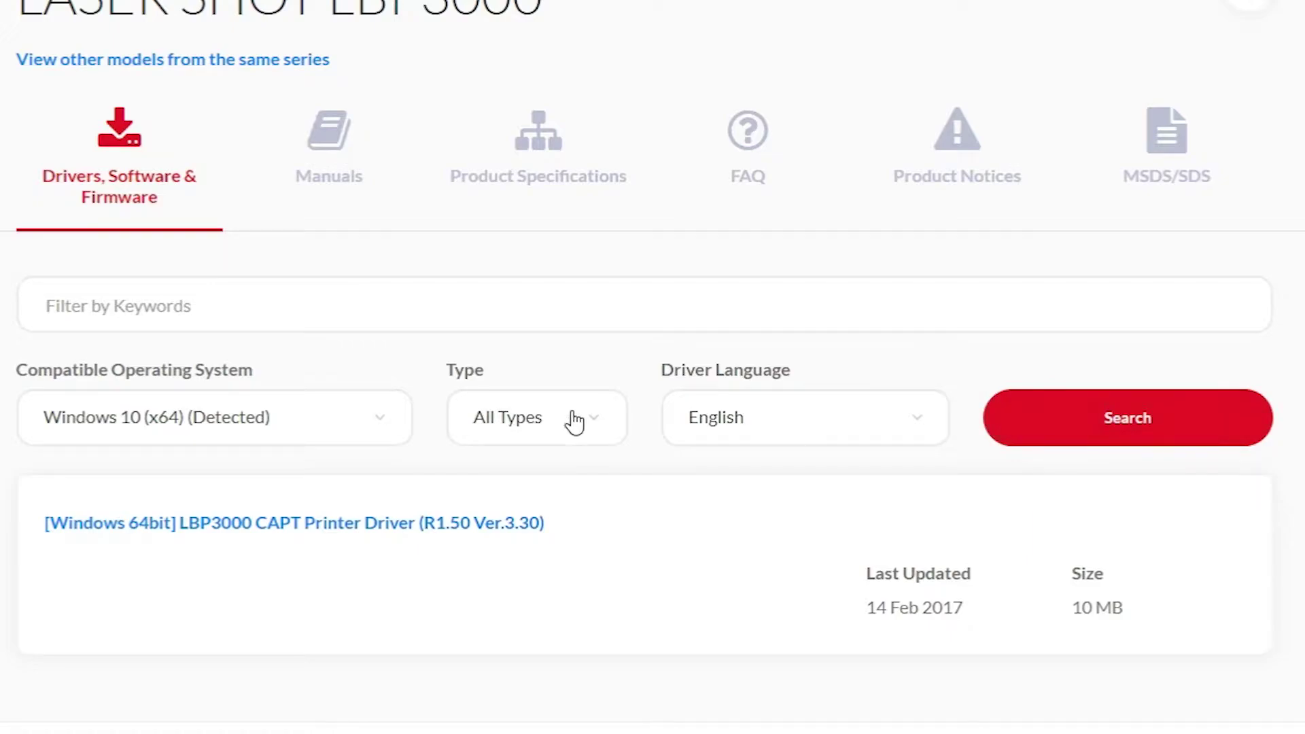
left_click(549, 440)
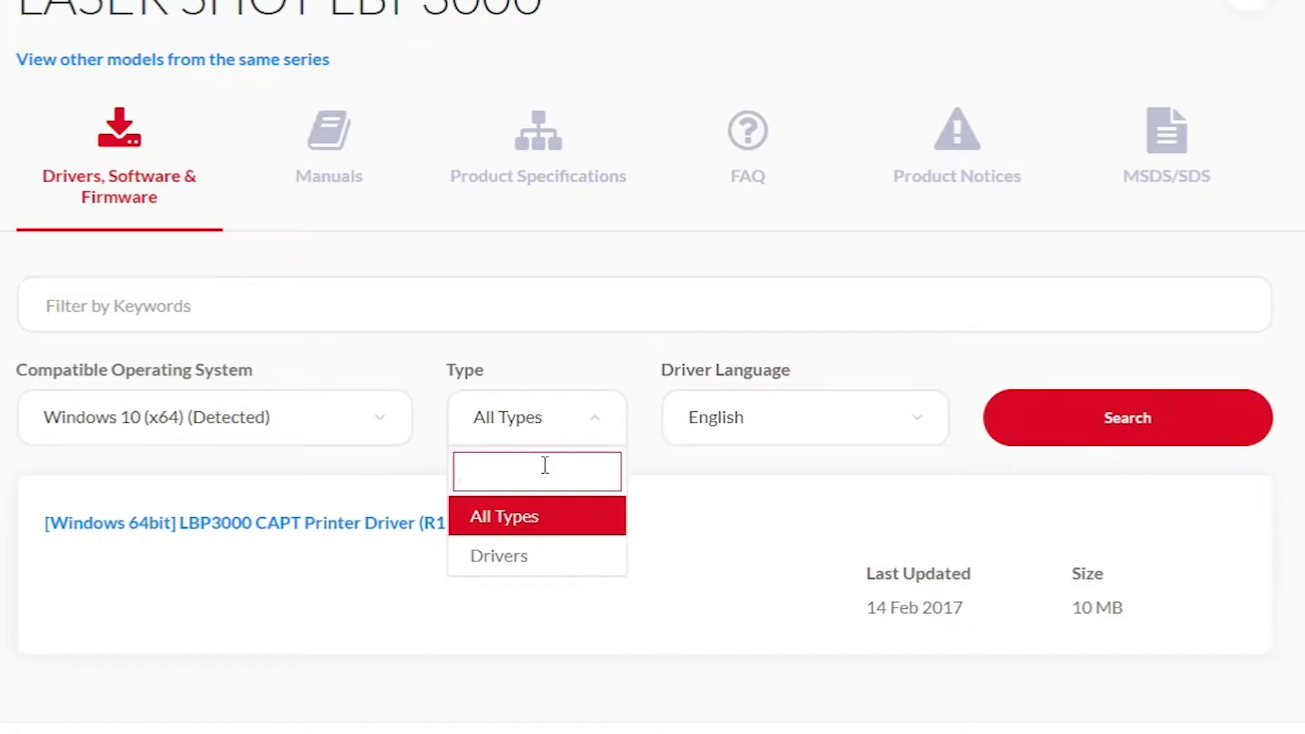
left_click(498, 570)
left_click(1076, 431)
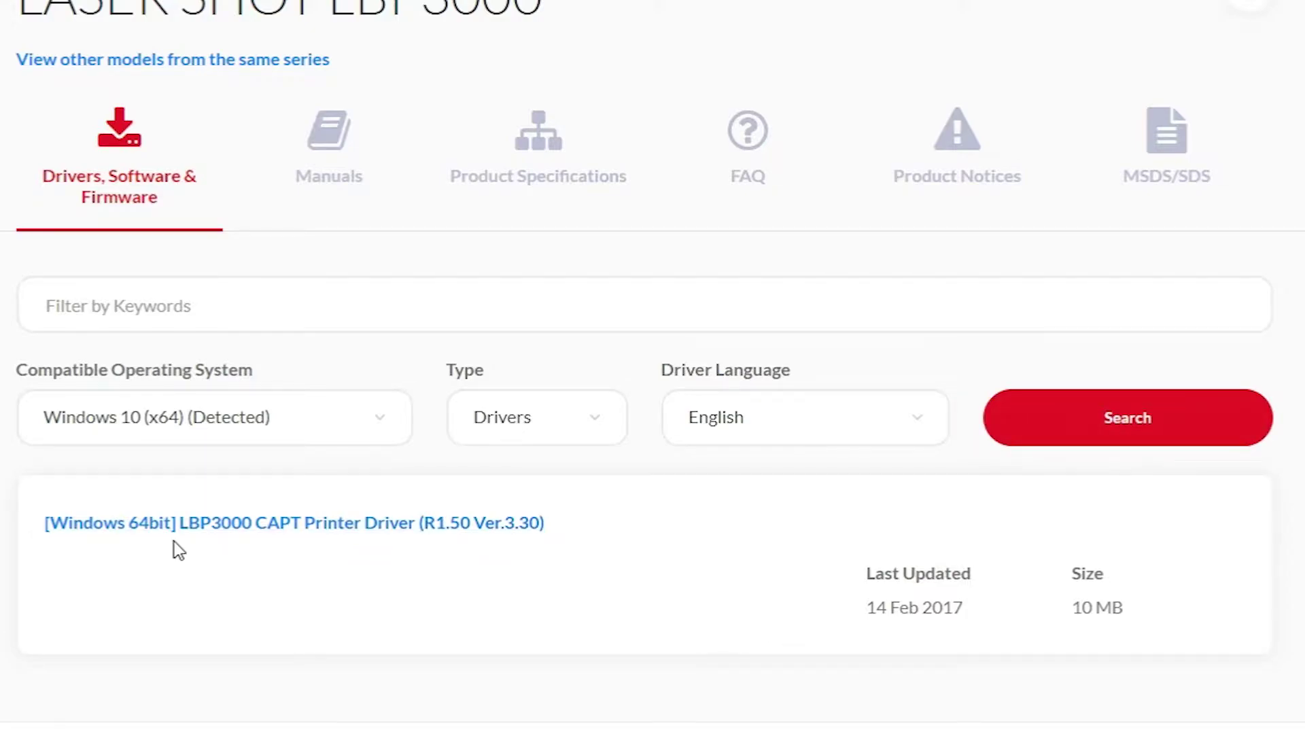
Download LBP3000_R150_V330_W64_uk_EN_1.exe to the Desktop with Internet Download Manager.
left_click(316, 524)
left_click(747, 402)
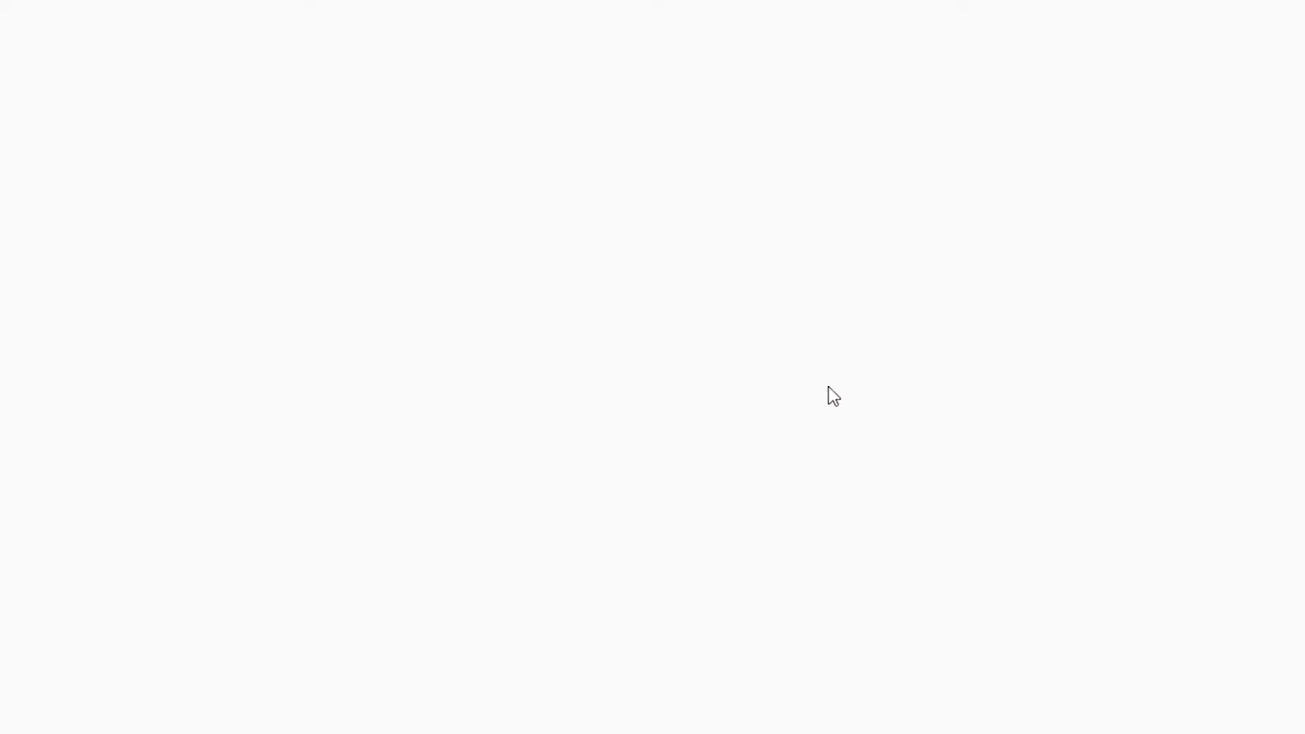
left_click(813, 325)
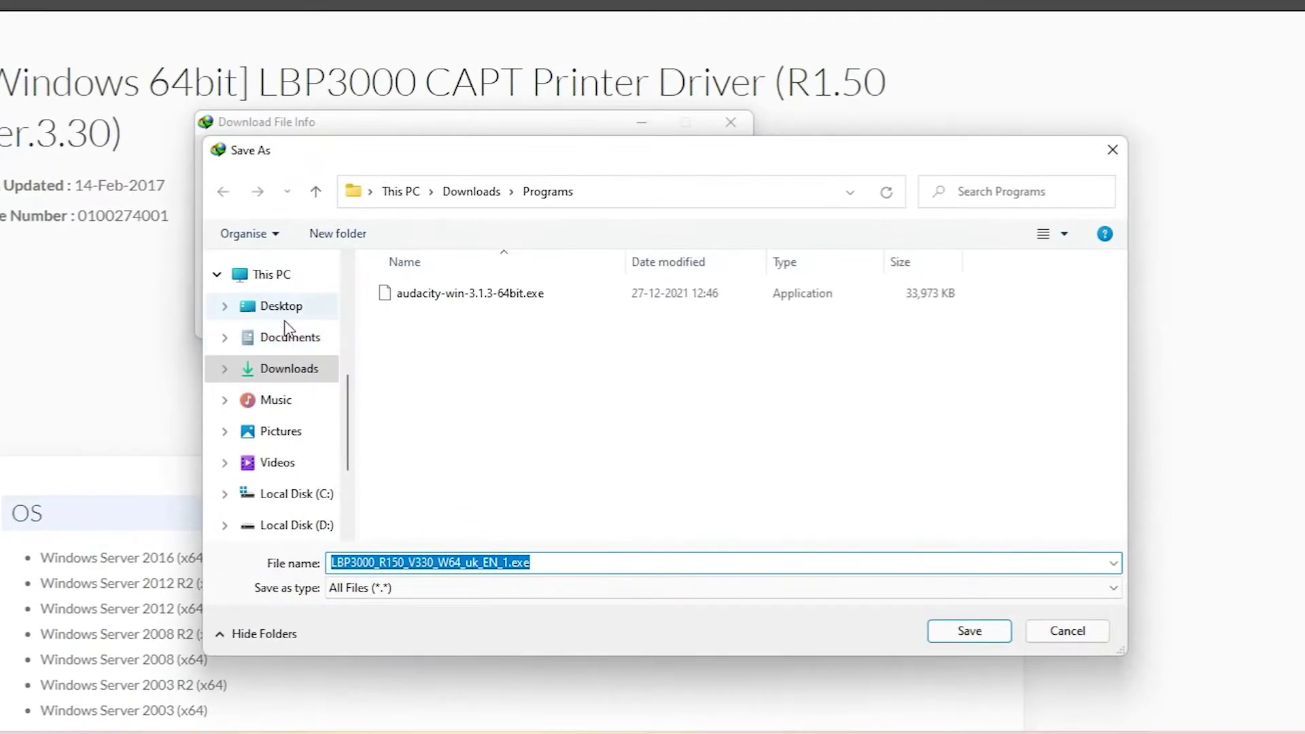
left_click(281, 307)
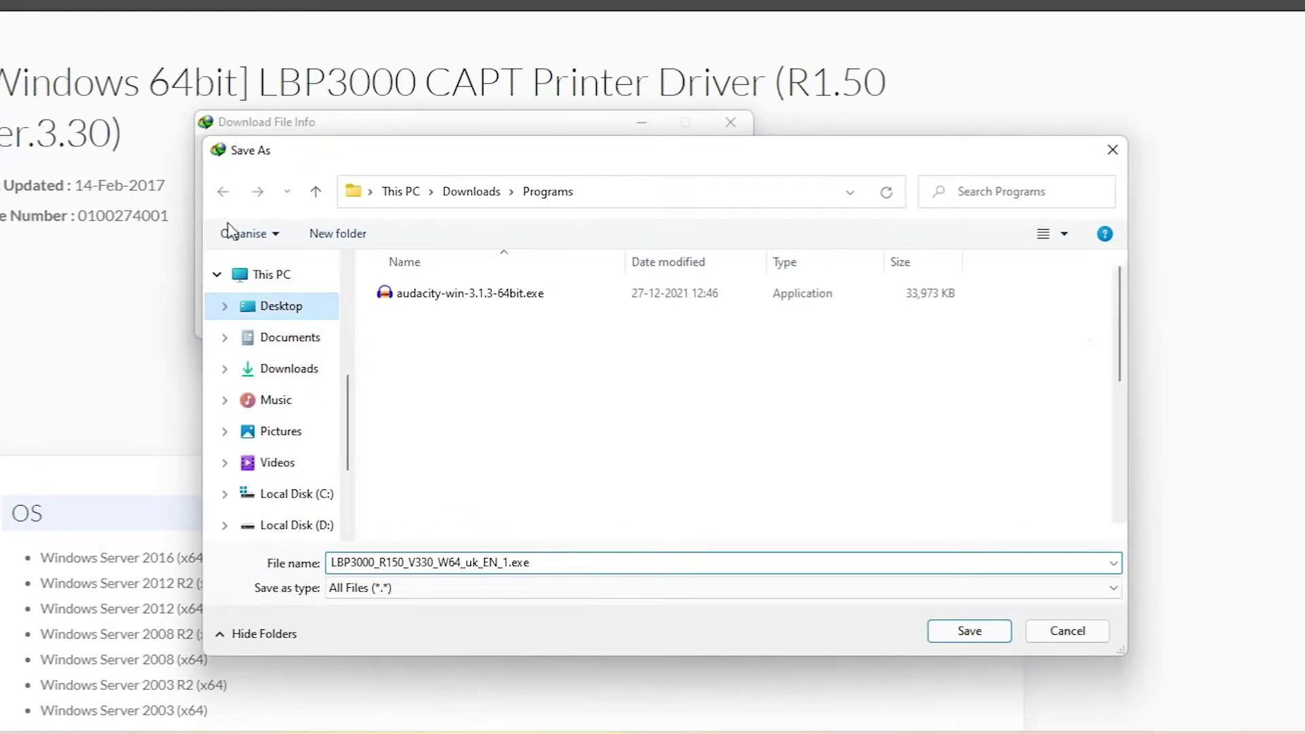
left_click(948, 631)
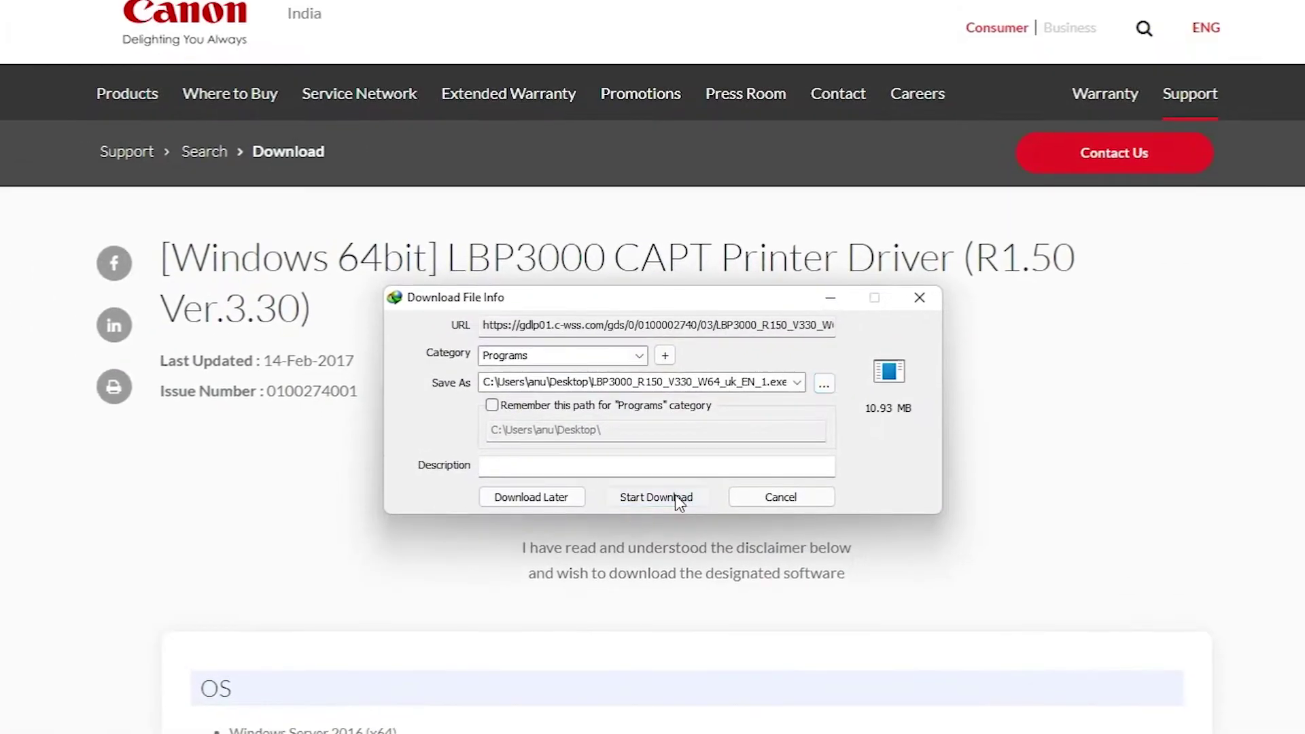
left_click(467, 322)
left_click(633, 301)
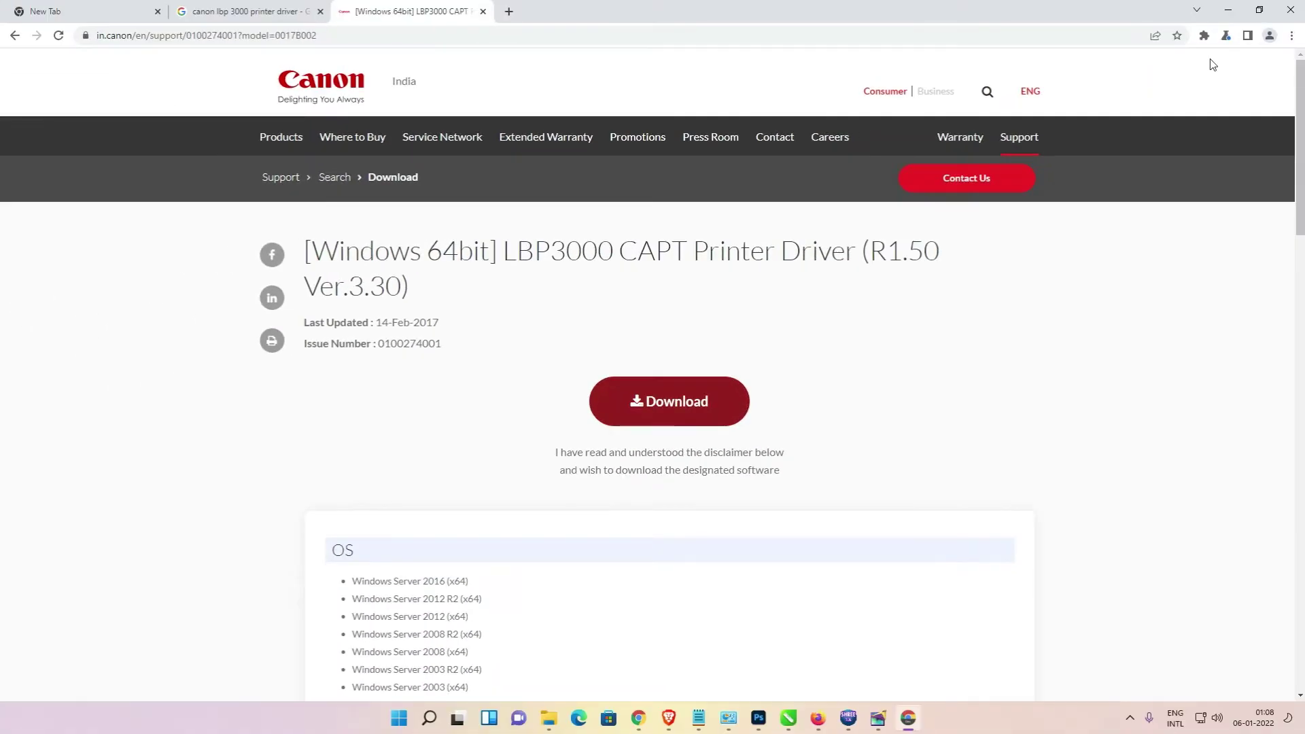
left_click(1226, 15)
Extract LBP3000_R150_V330_W64_uk_EN_1.exe with WinRAR into a same-named Desktop folder.
left_click_drag(23, 649, 178, 427)
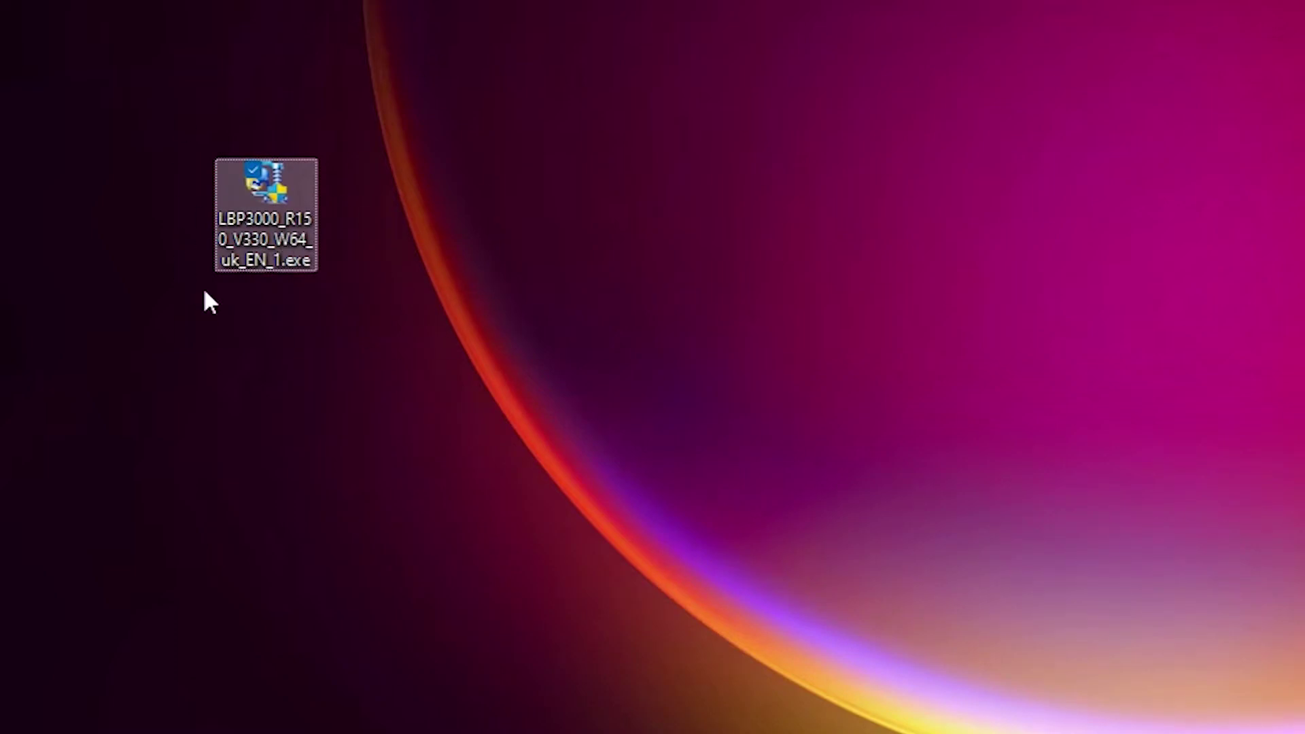
right_click(255, 235)
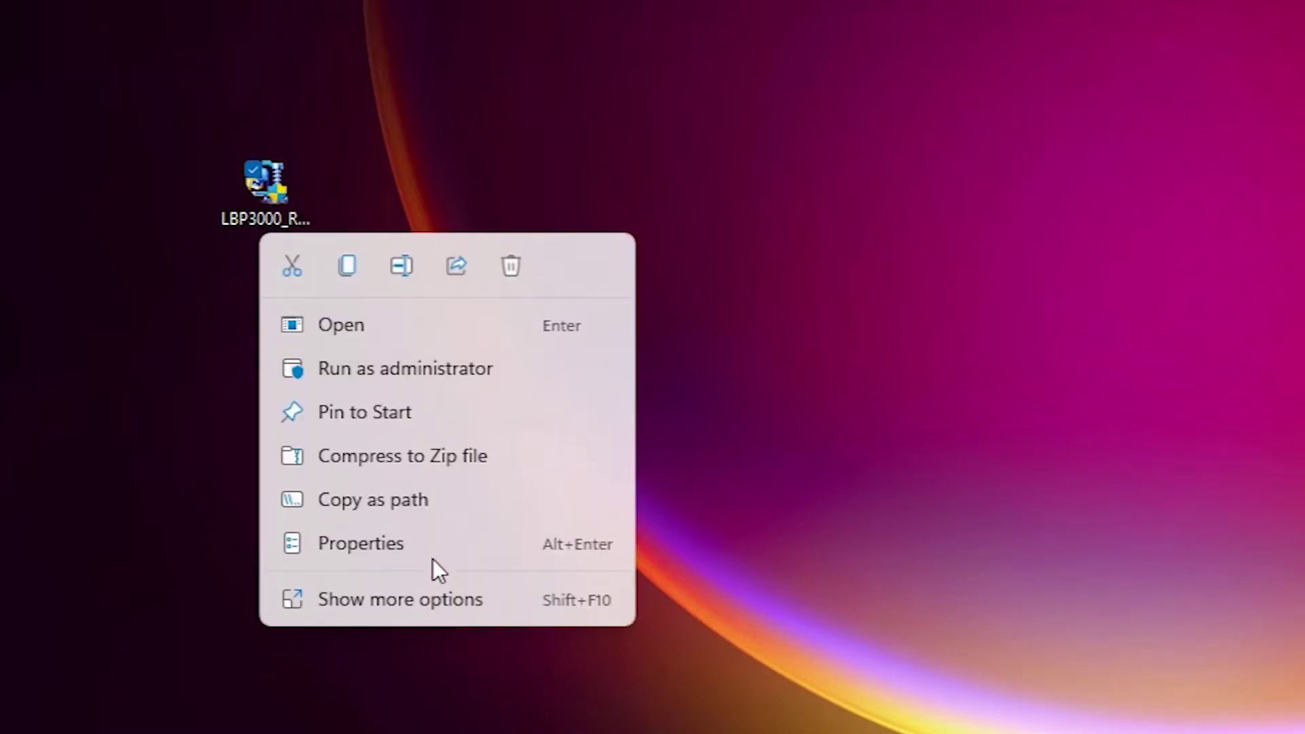
left_click(408, 605)
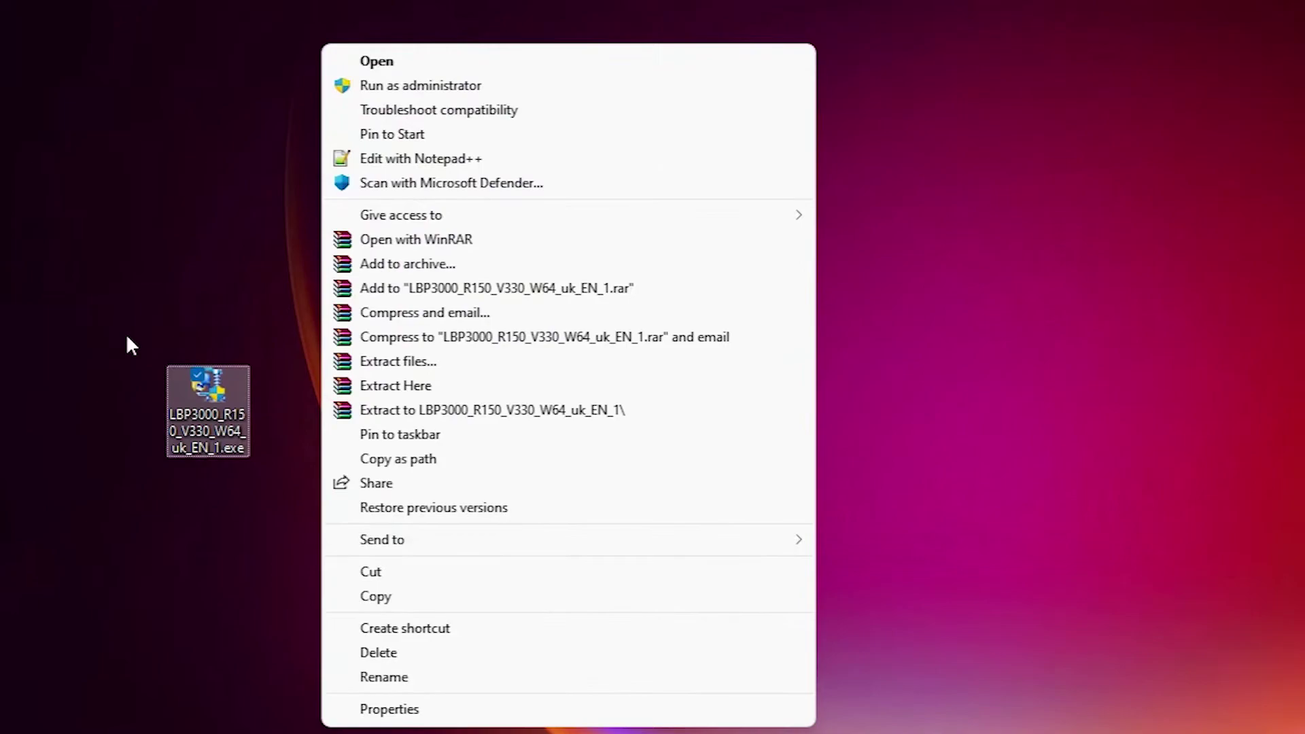
left_click(454, 362)
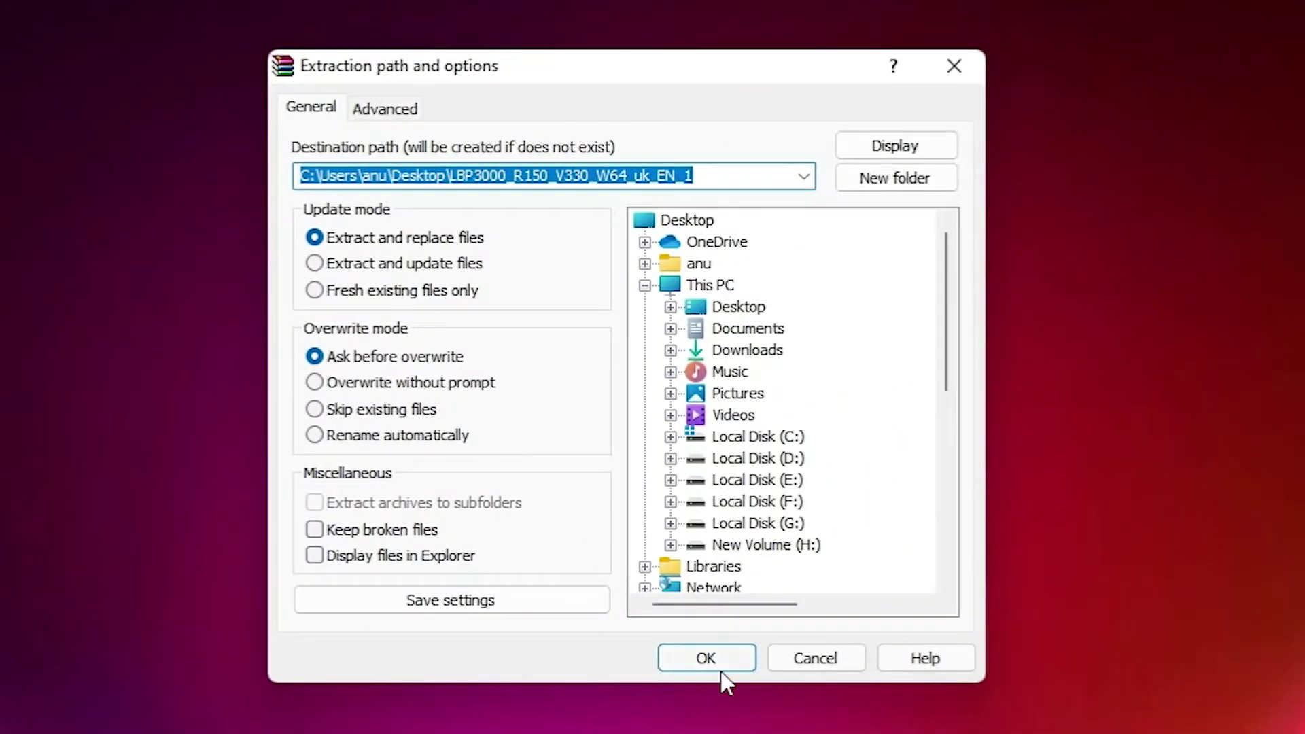
left_click(707, 658)
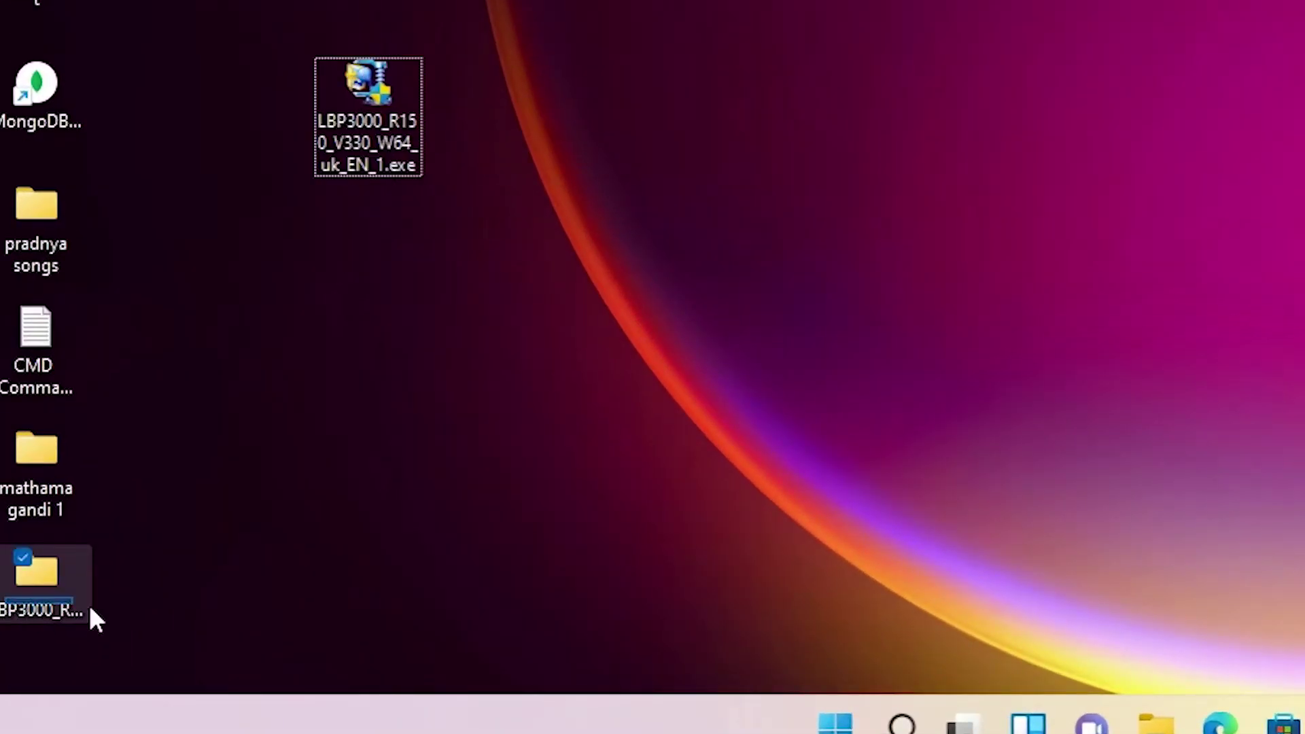
Browse the extracted LBP3000 folder down to x64\Driver, then close the window.
left_click_drag(51, 659, 197, 462)
left_click(28, 663)
left_click_drag(31, 590, 360, 219)
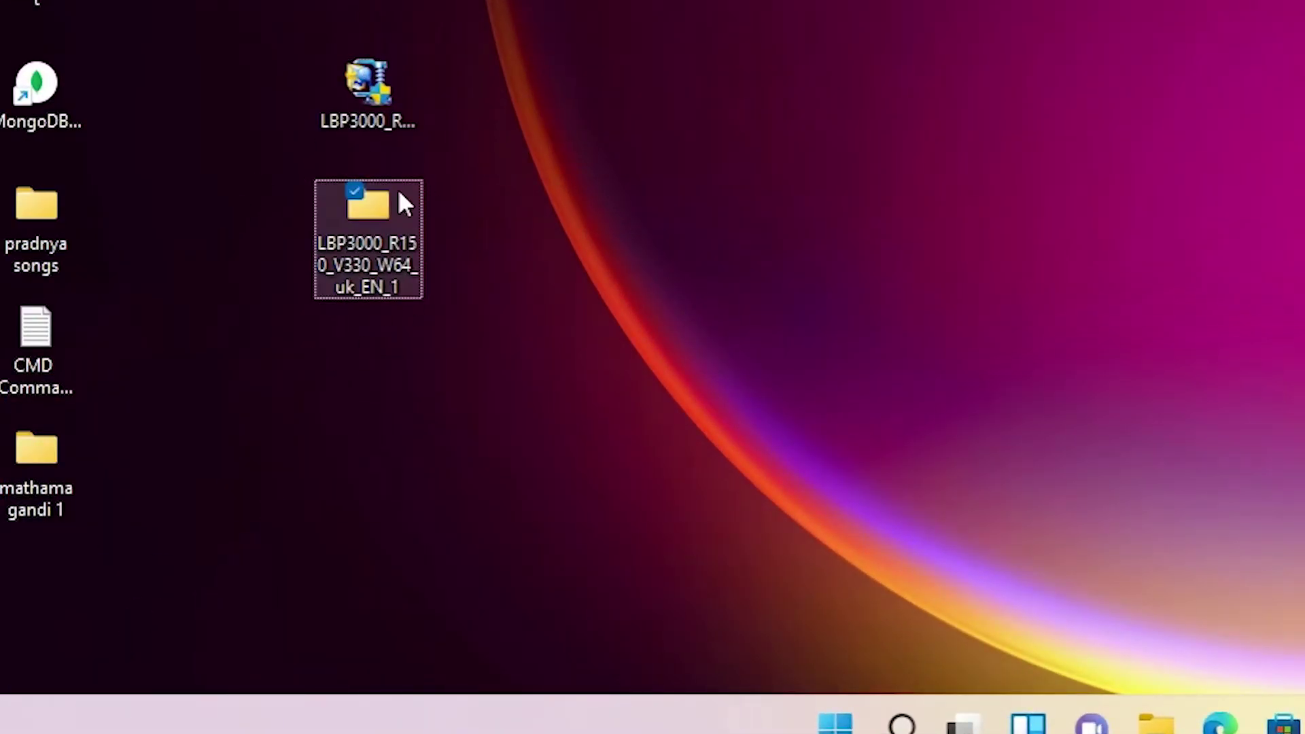
double_click(377, 217)
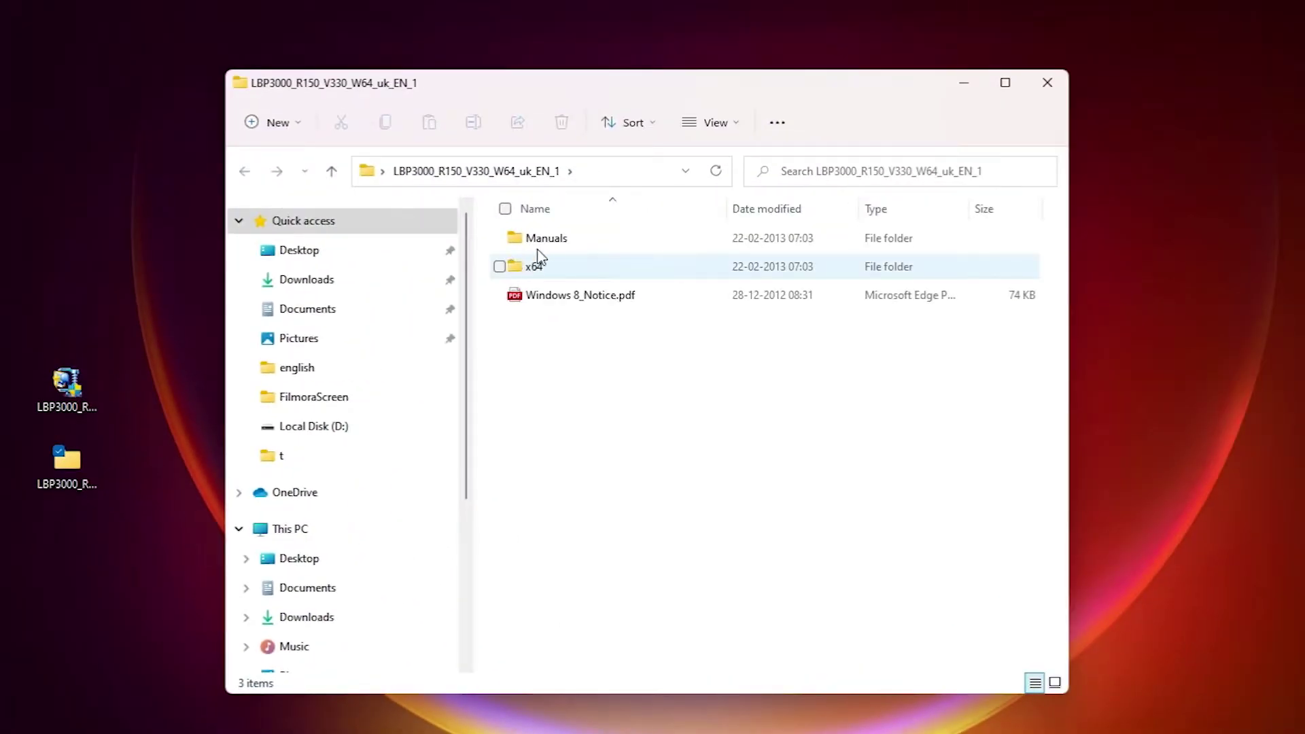
double_click(537, 265)
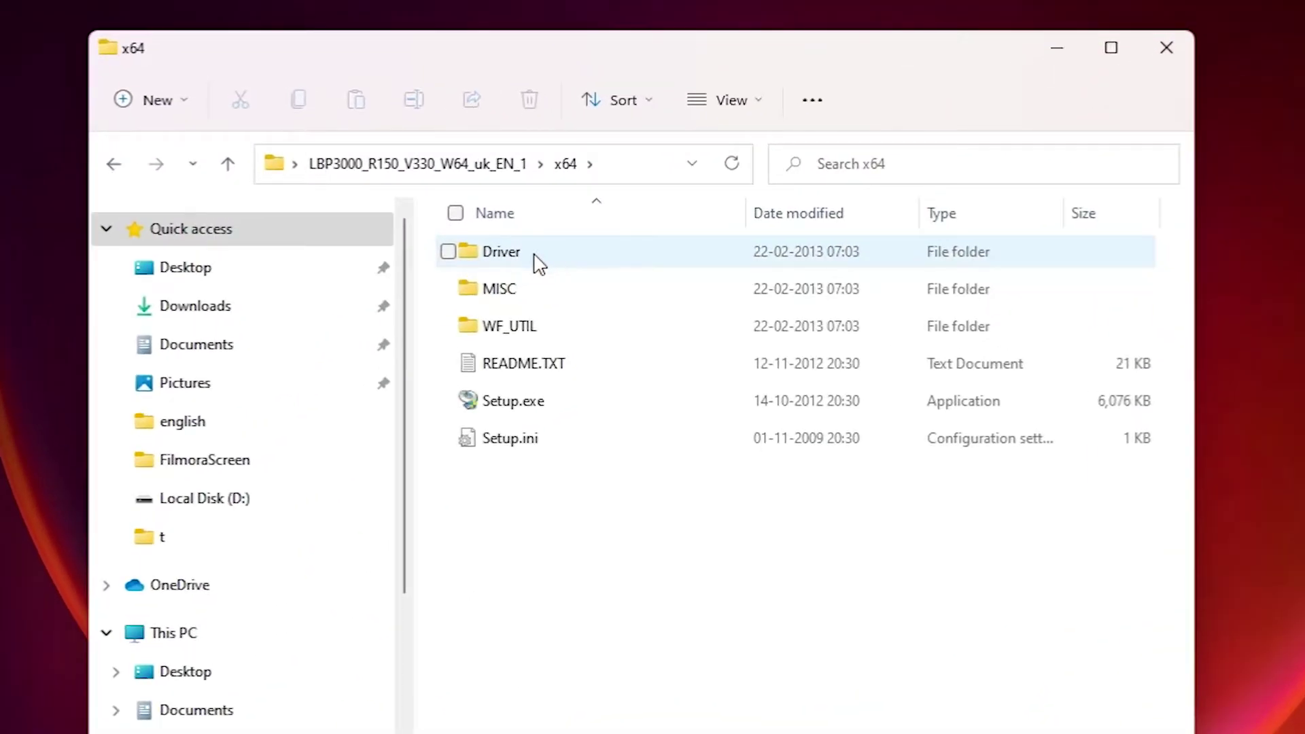
double_click(539, 264)
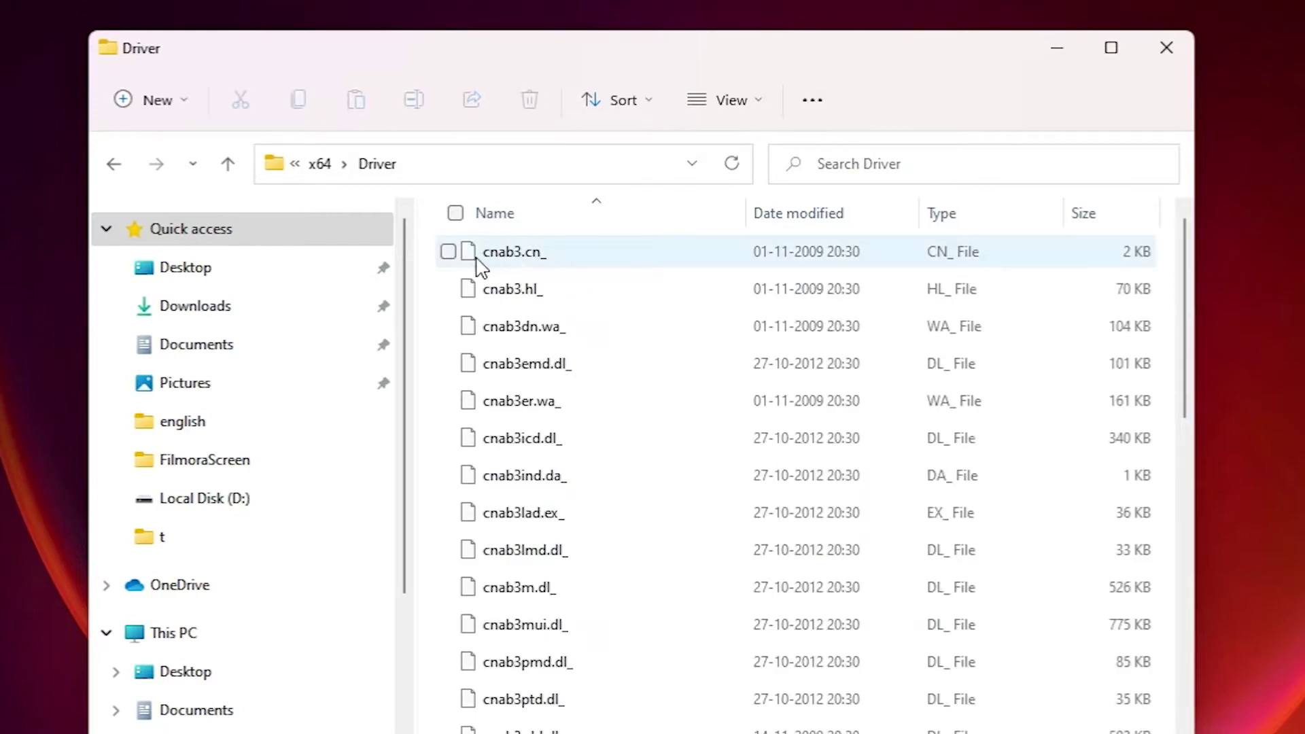
left_click(1166, 47)
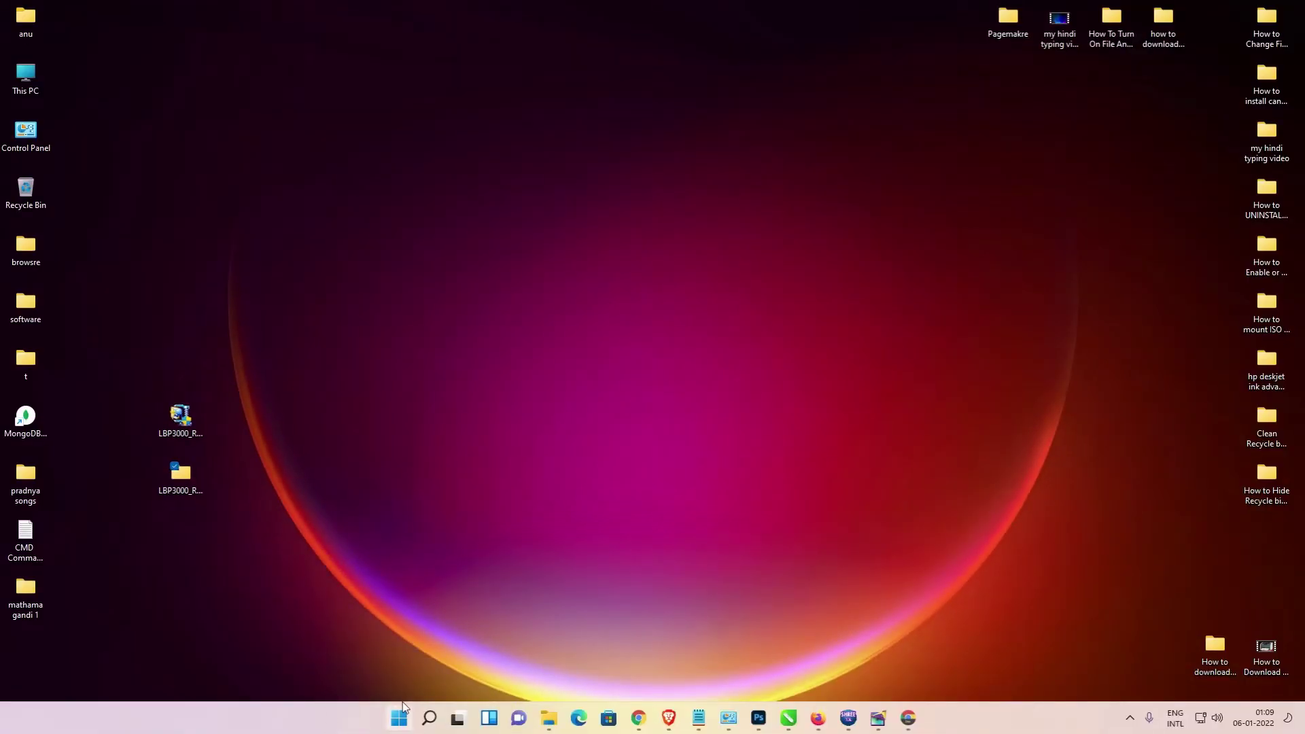
Open Control Panel from the Start search using 'co'.
left_click(400, 717)
type("co")
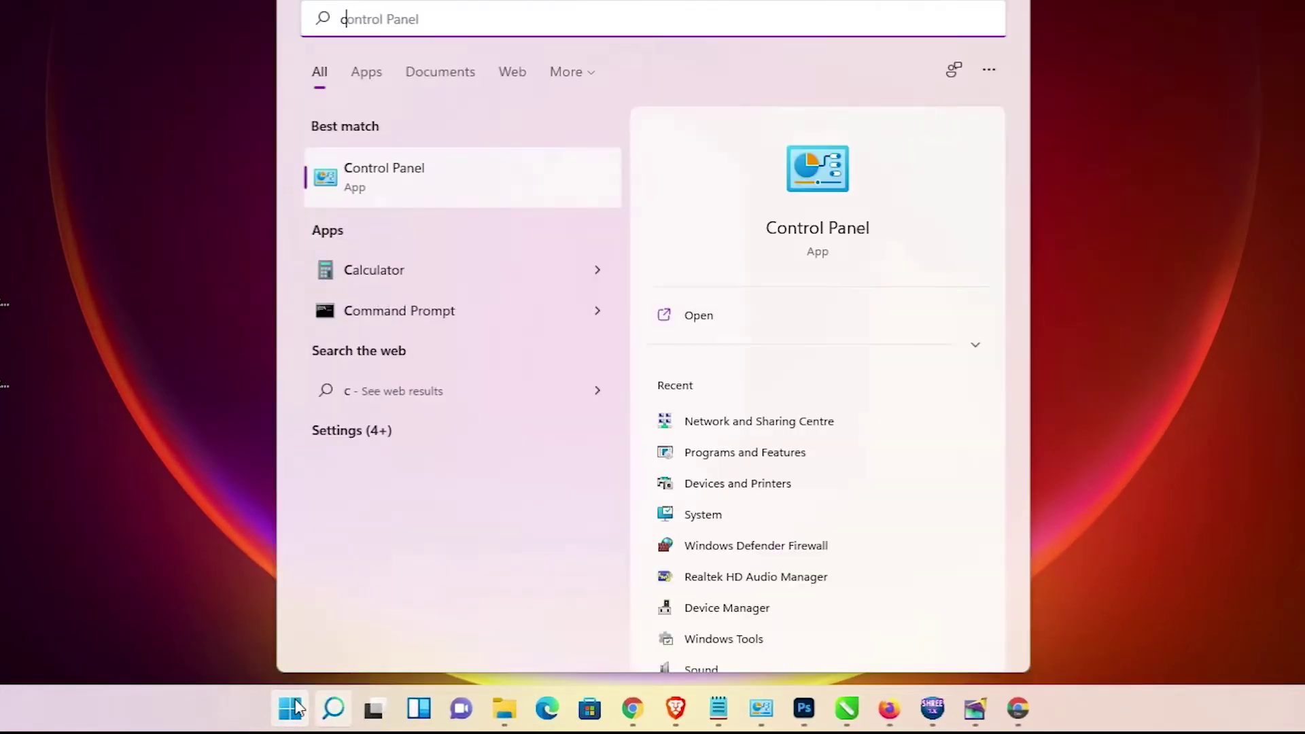
left_click(440, 178)
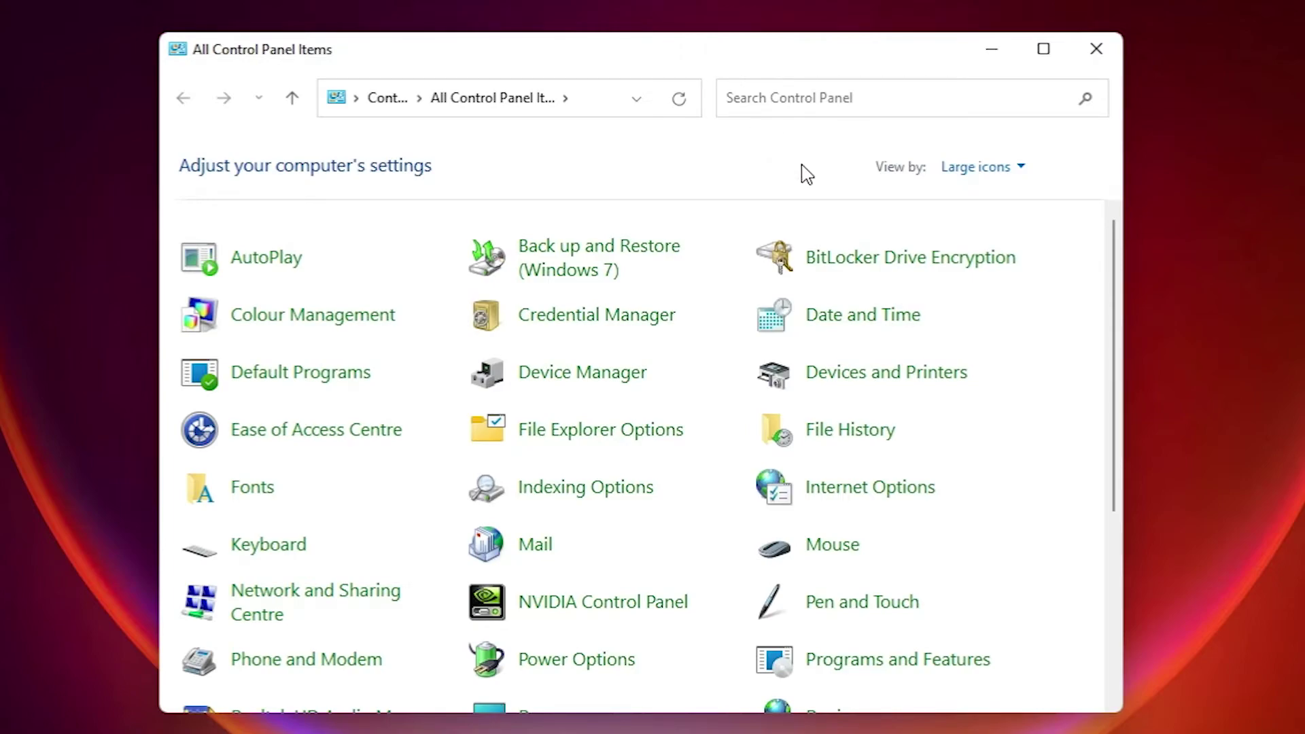
Start Add a printer from Devices and Printers and minimize that window.
left_click(902, 380)
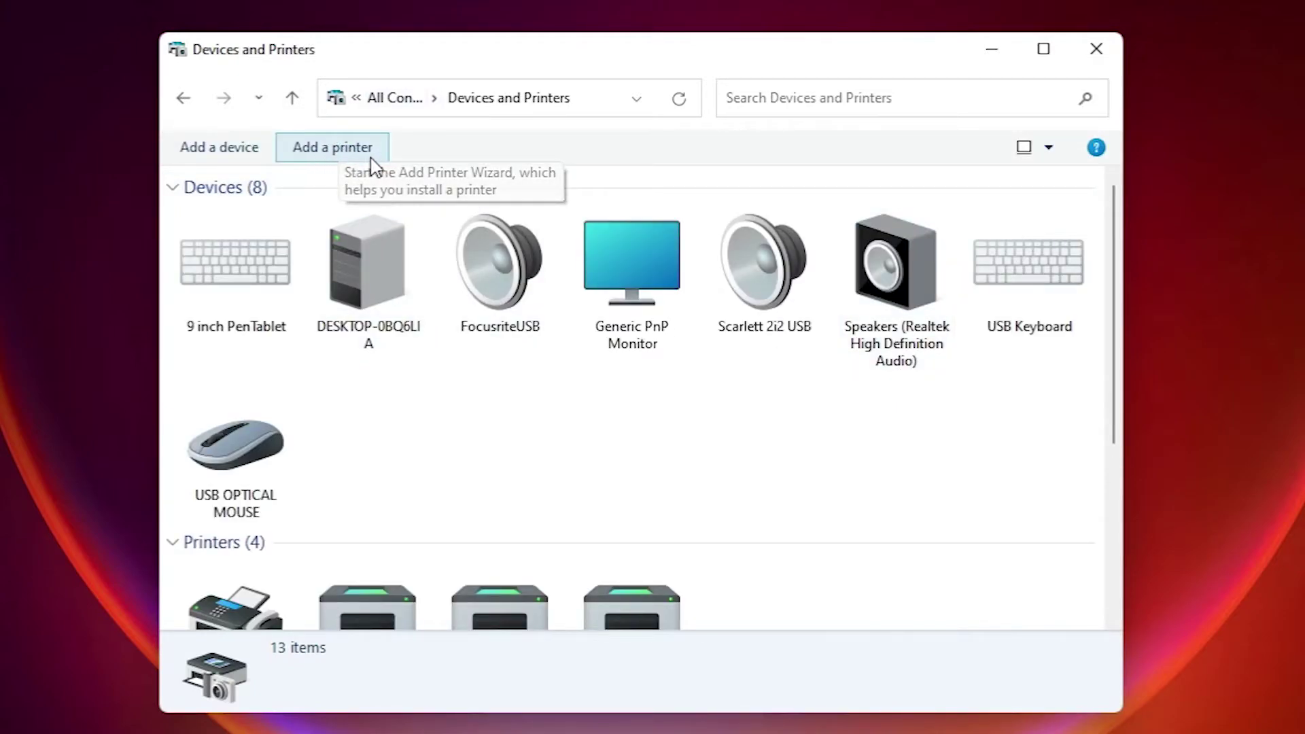
left_click(317, 155)
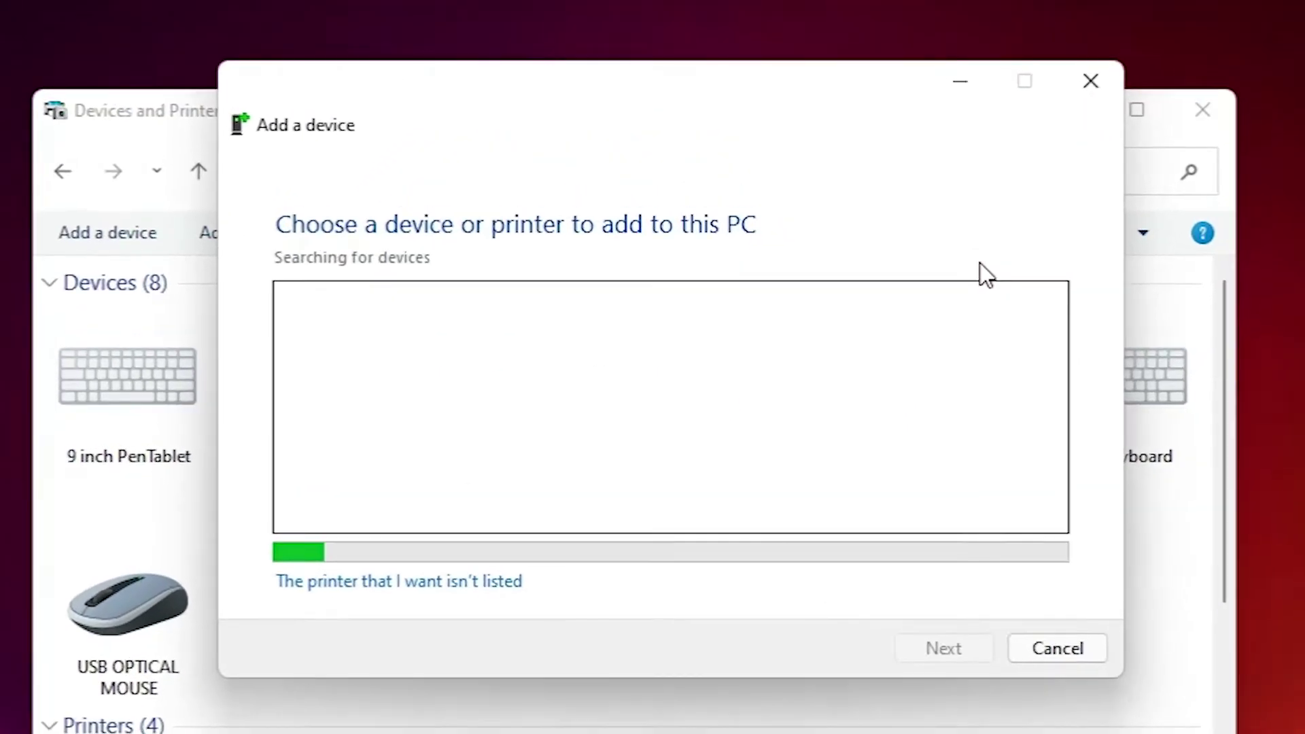
left_click(1181, 163)
left_click(1081, 112)
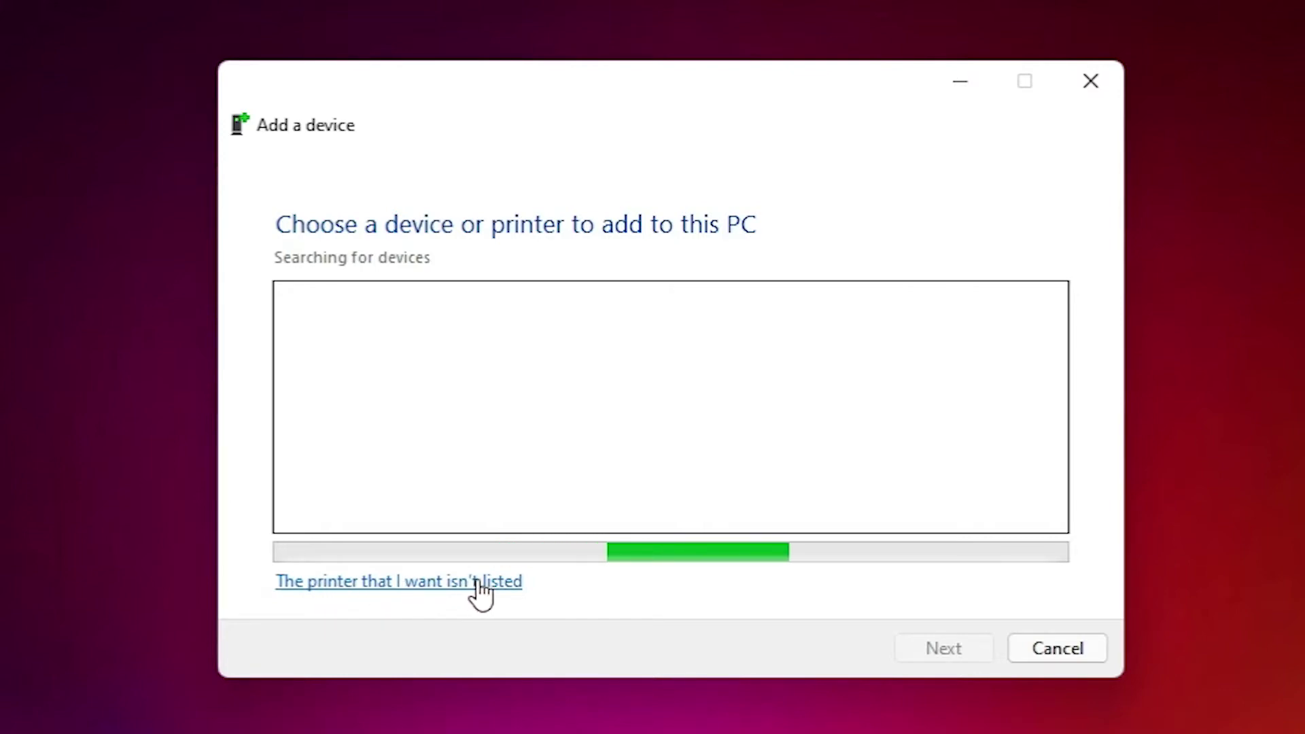
Choose a local printer with manual settings on port USB001 (Virtual printer port for USB).
left_click(435, 582)
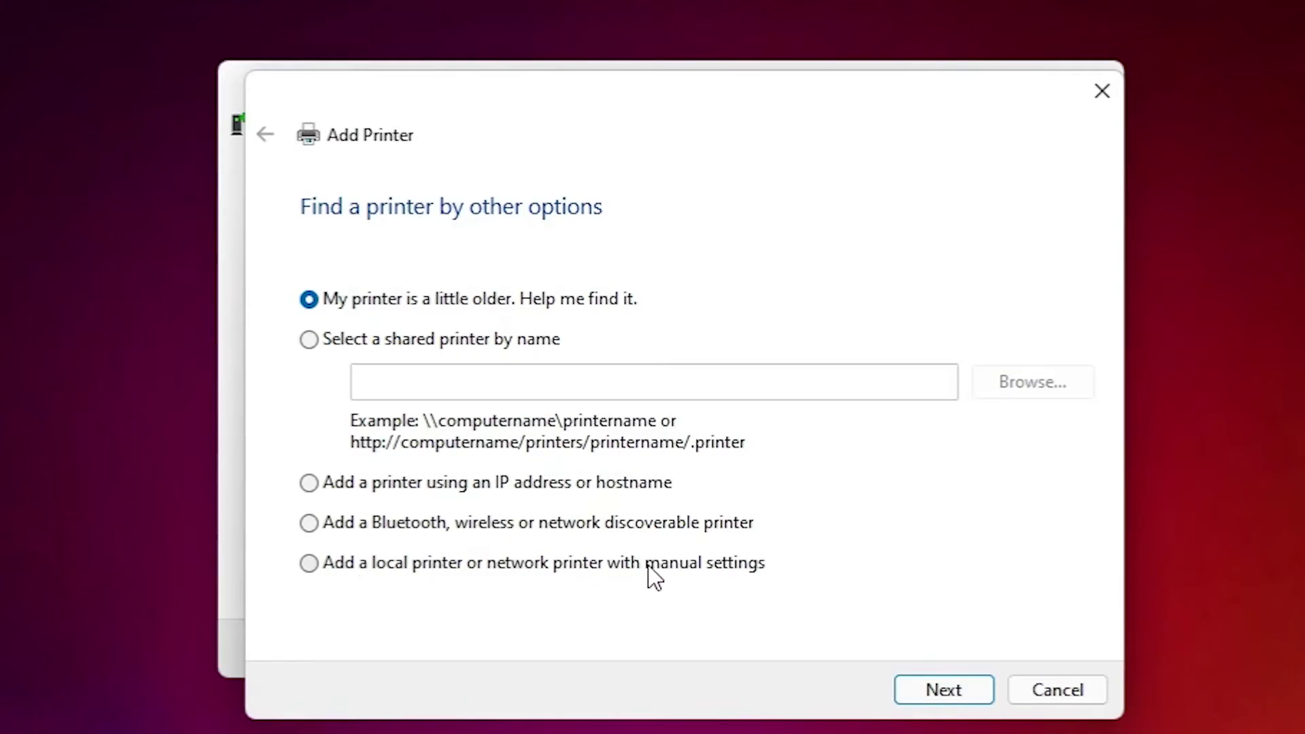
left_click(310, 565)
left_click(928, 691)
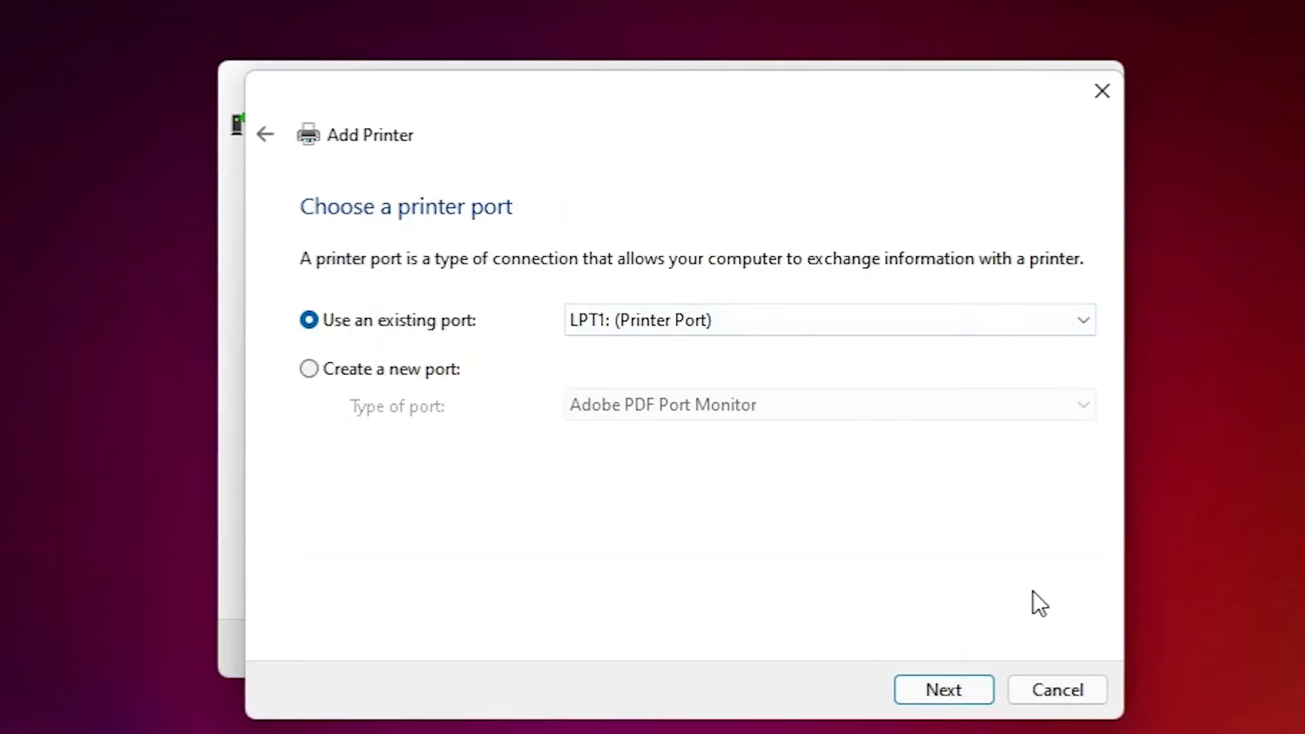
left_click(649, 328)
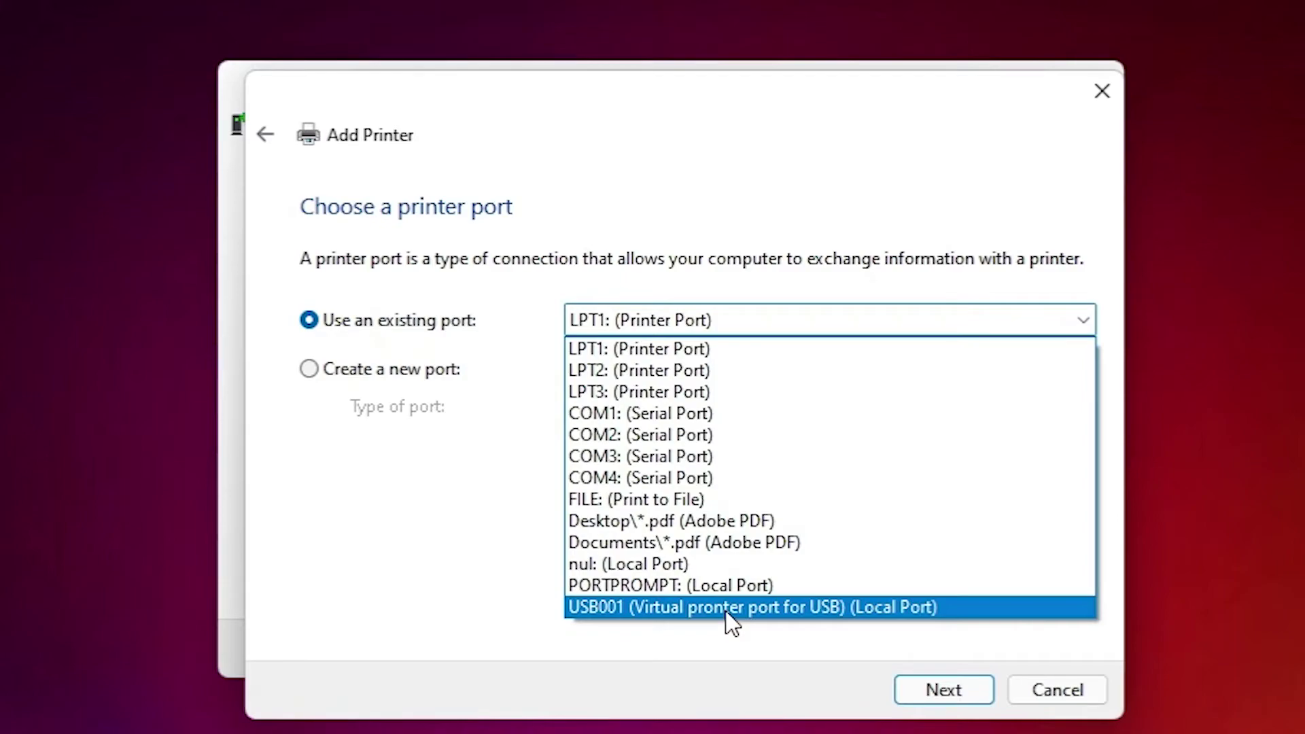
left_click(730, 608)
left_click(919, 688)
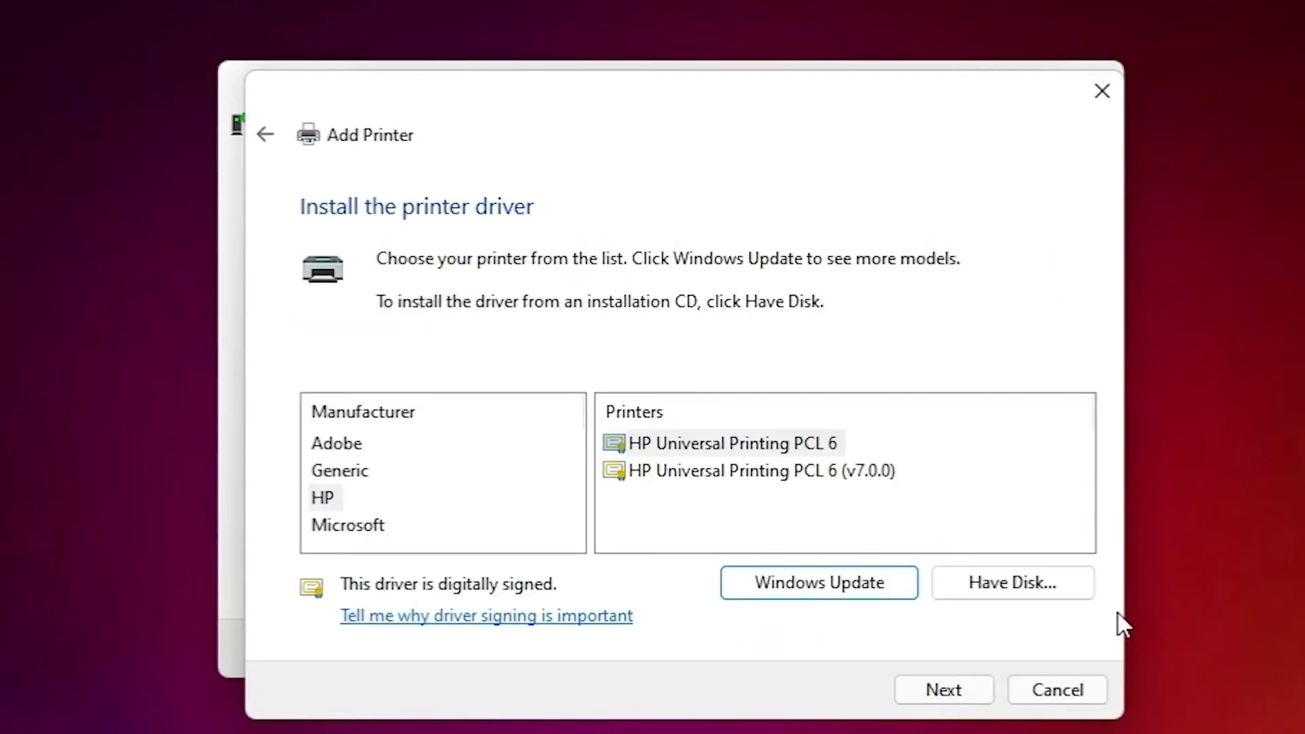
Use Have Disk to select CNAB3STD.INF in the Desktop LBP3000 folder's x64\Driver.
left_click(1031, 586)
left_click(900, 542)
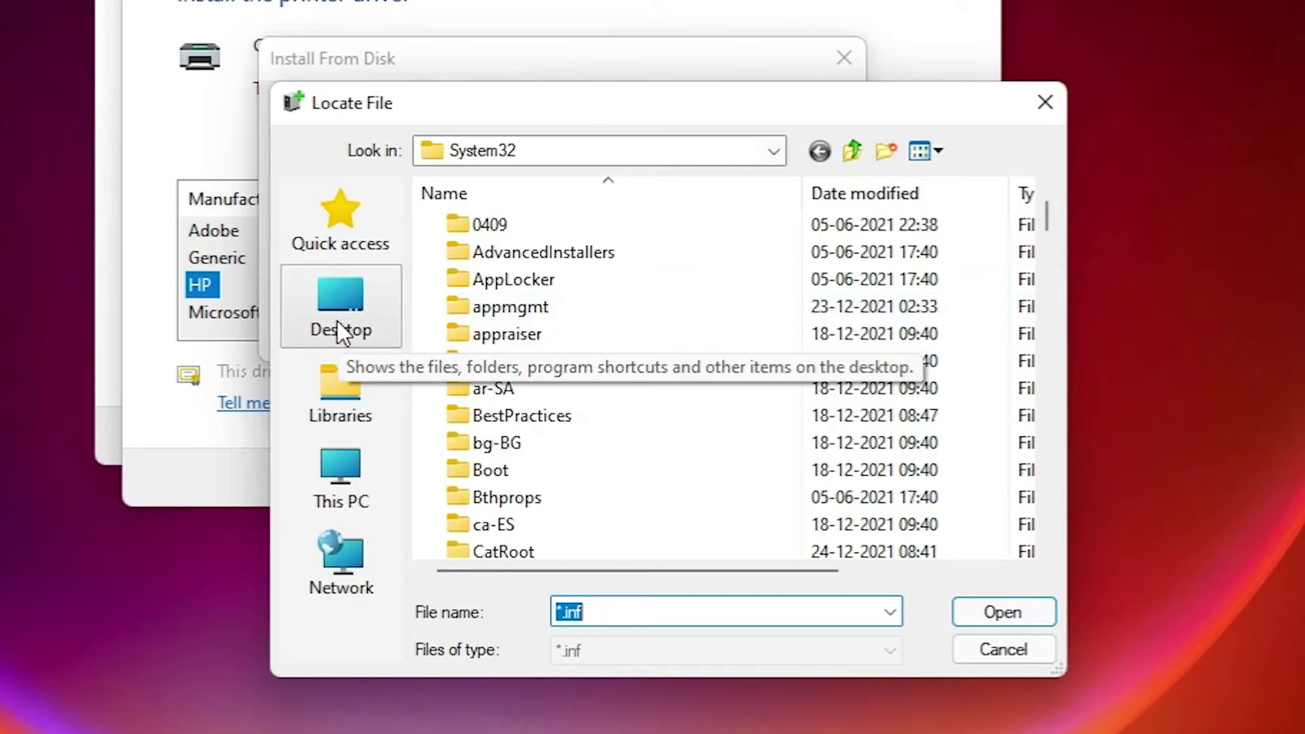
left_click(337, 322)
scroll(683, 487, "down", 5)
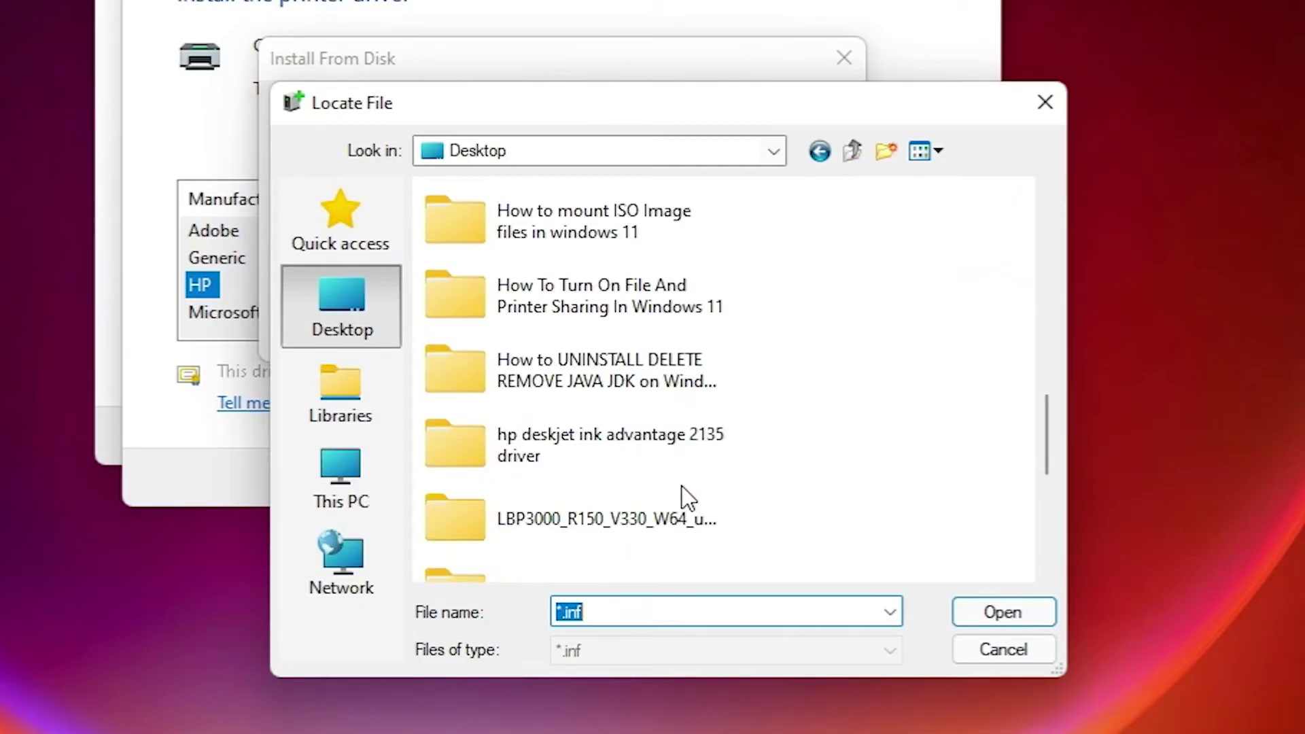
left_click(601, 298)
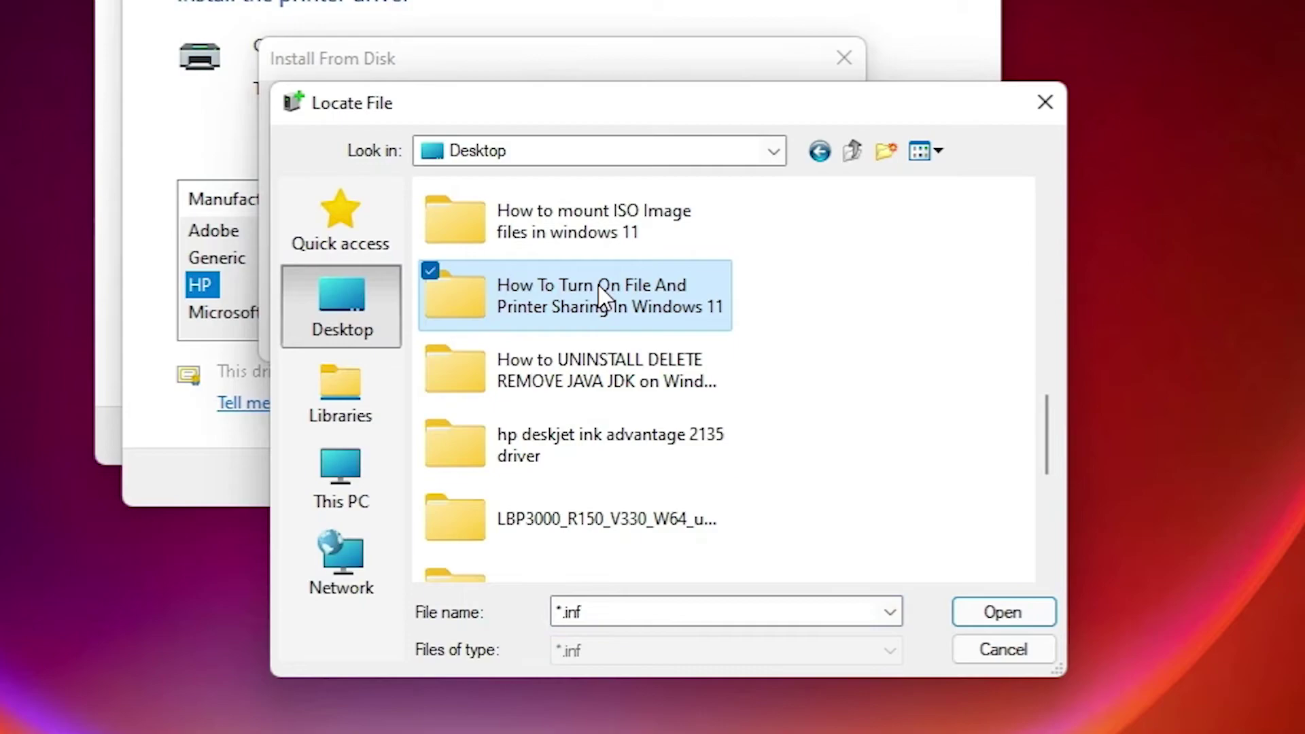
key("l")
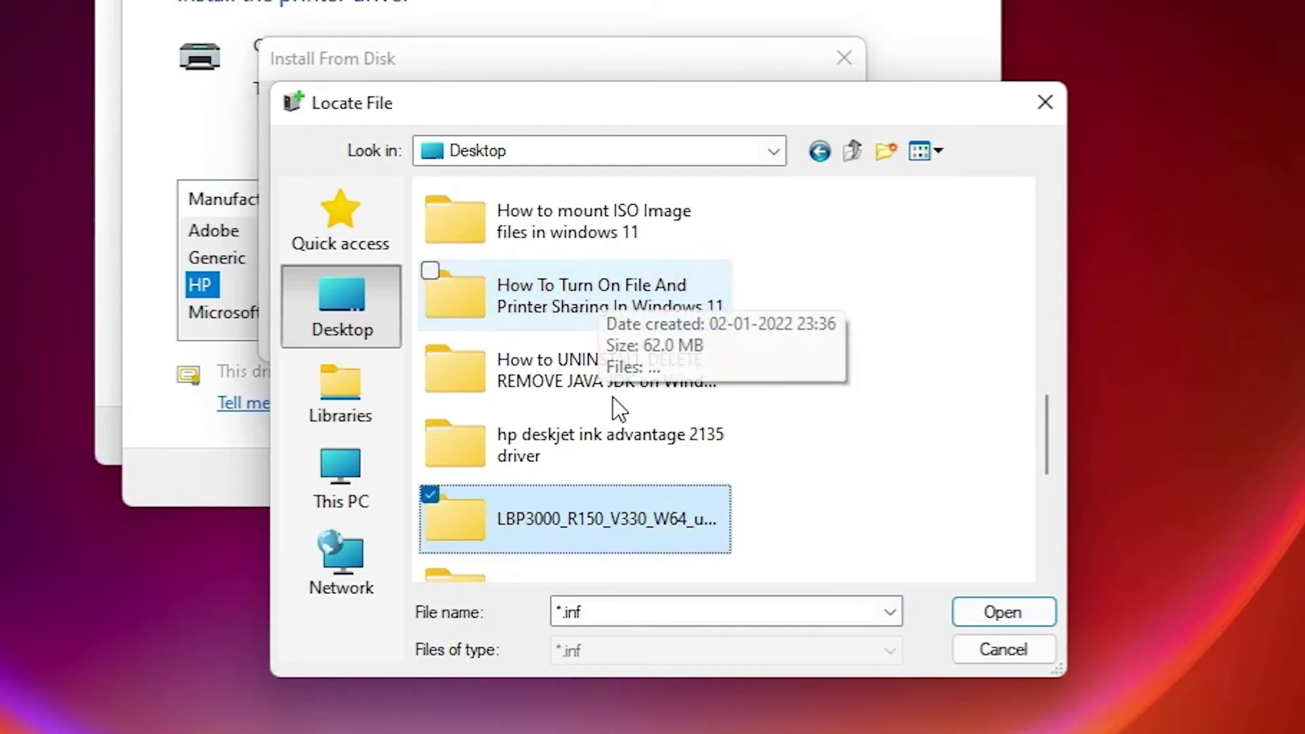
double_click(576, 525)
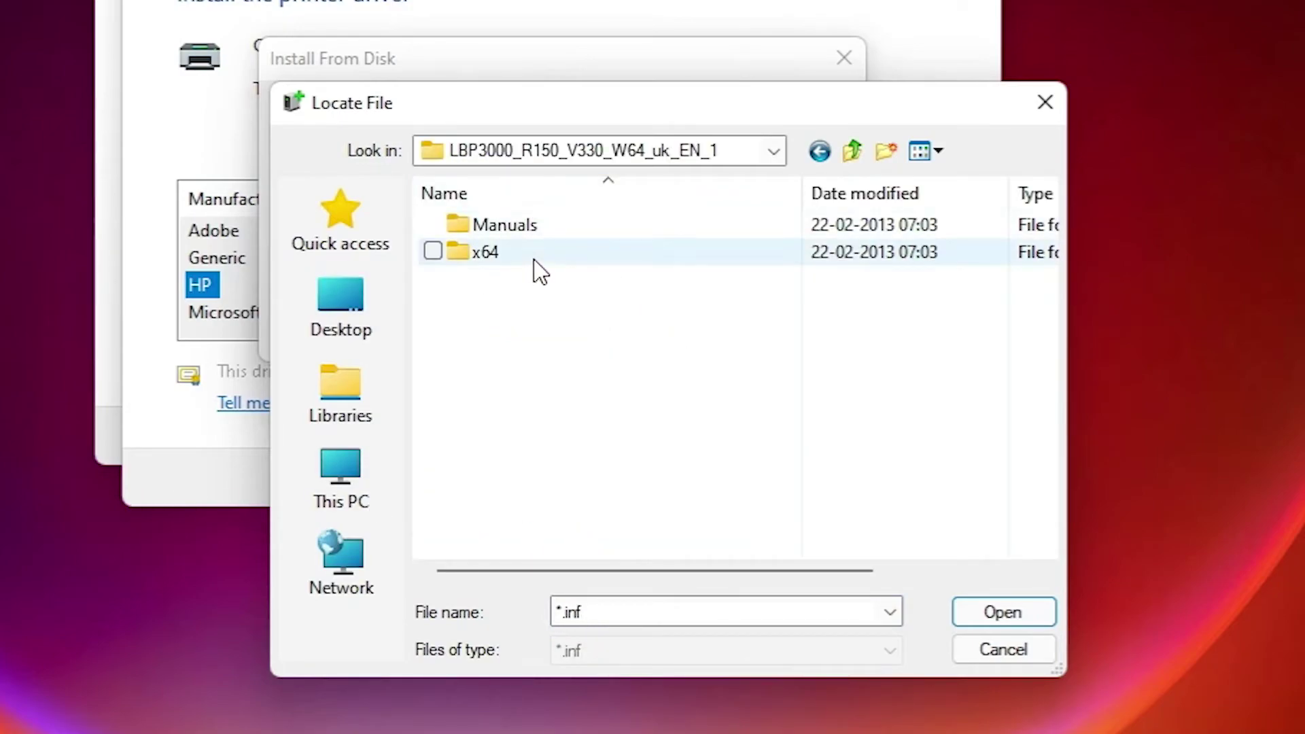
double_click(496, 259)
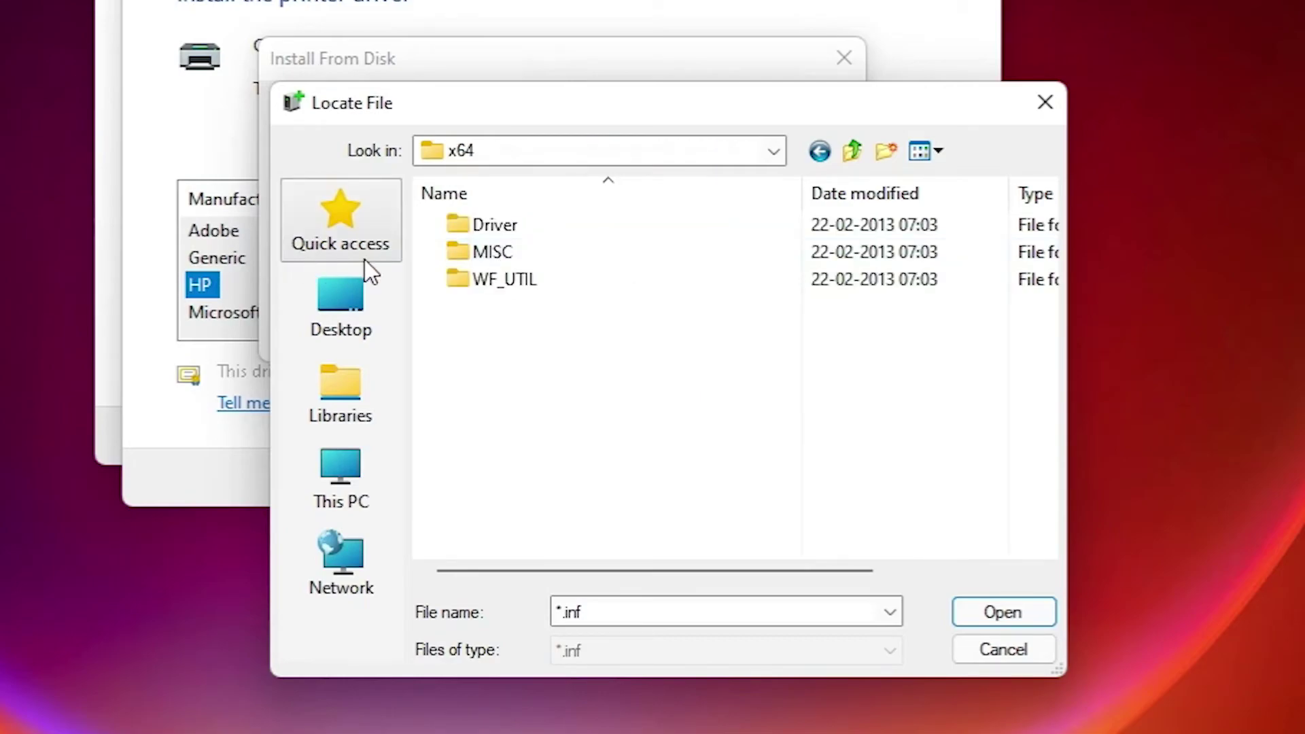
double_click(501, 225)
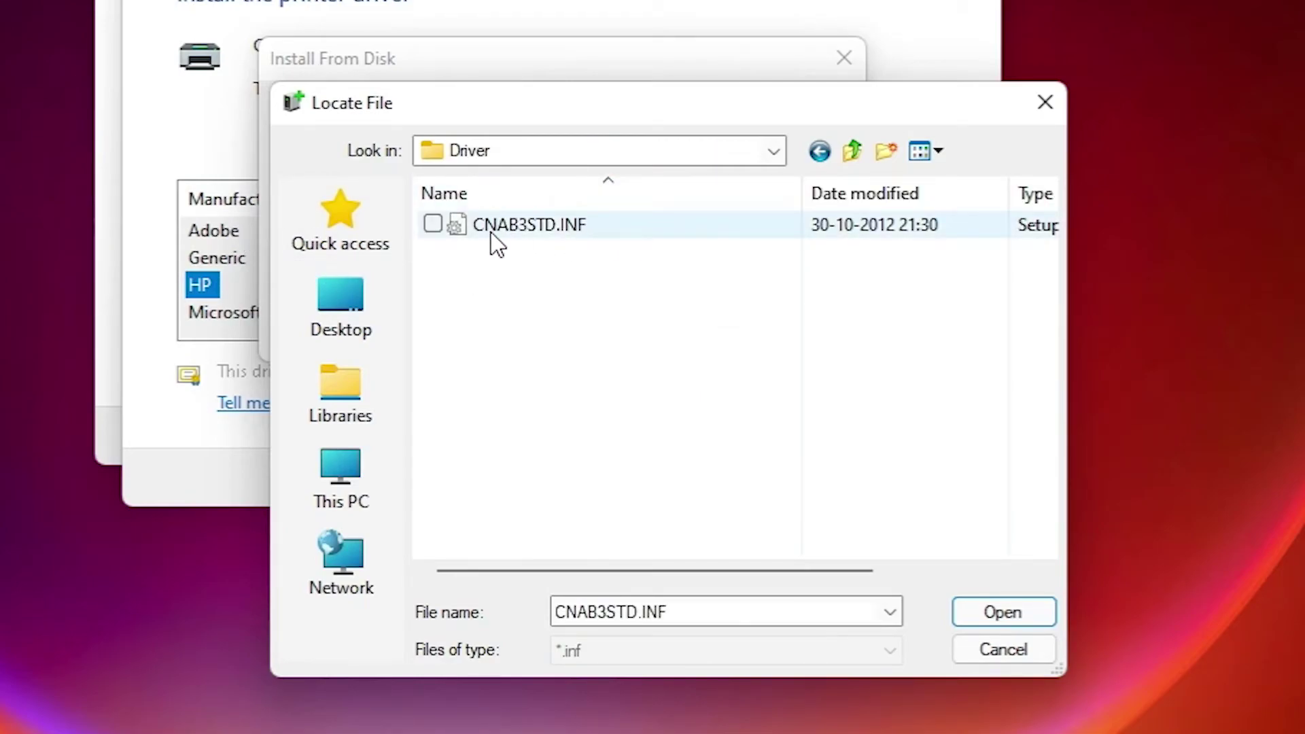
left_click(492, 231)
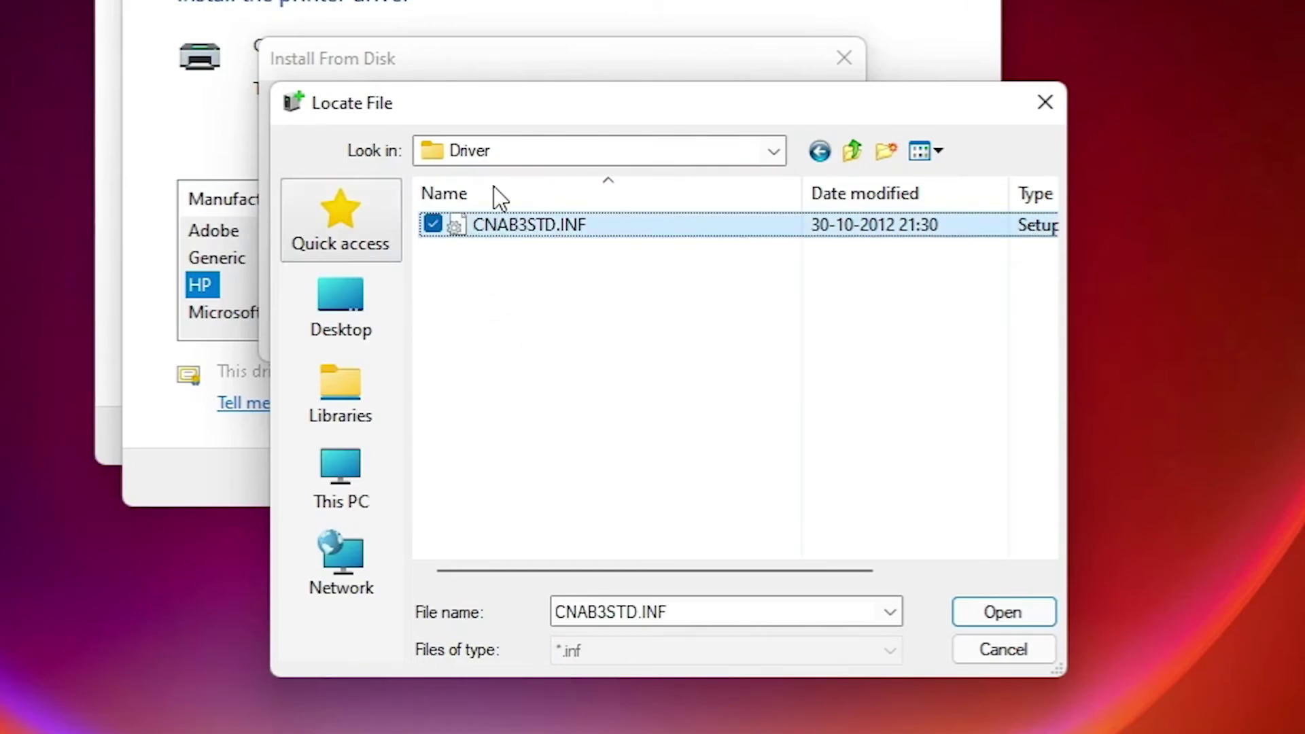
left_click(997, 599)
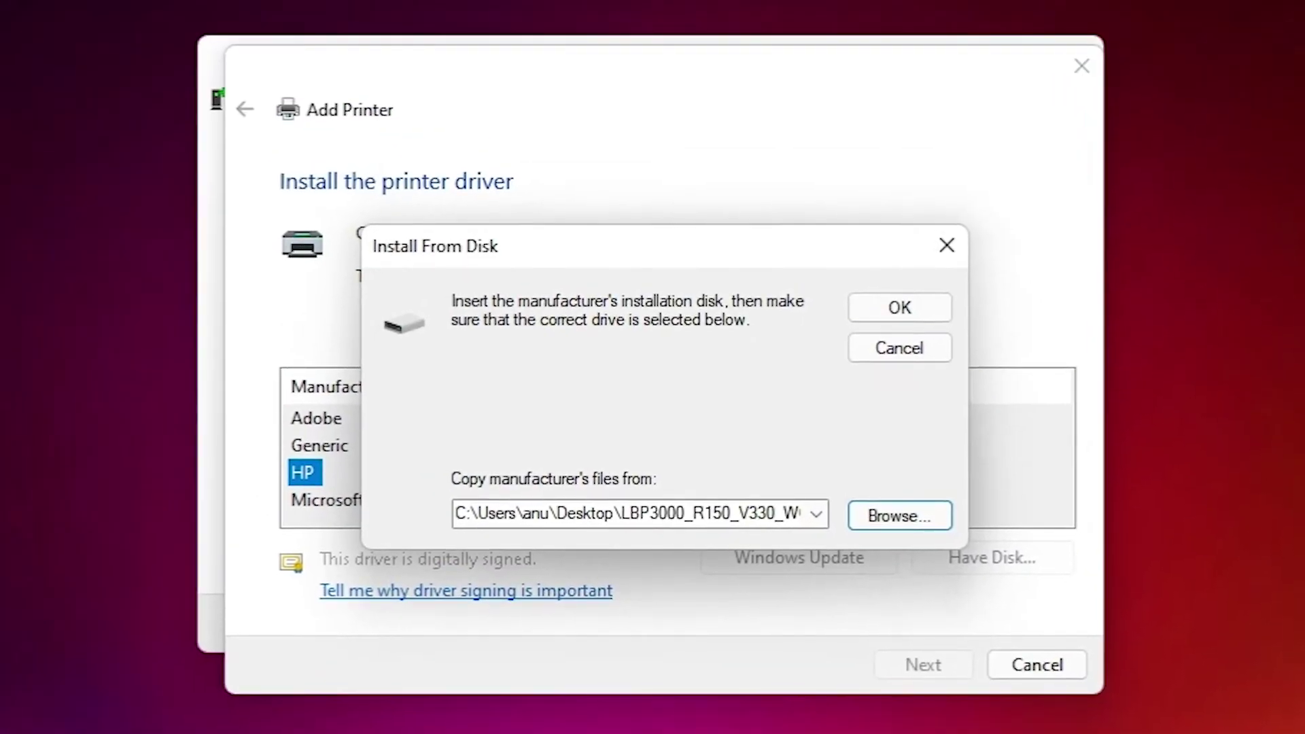
Pick the Canon LBP3000 model and install it keeping the name 'Canon LBP3000'.
left_click(807, 131)
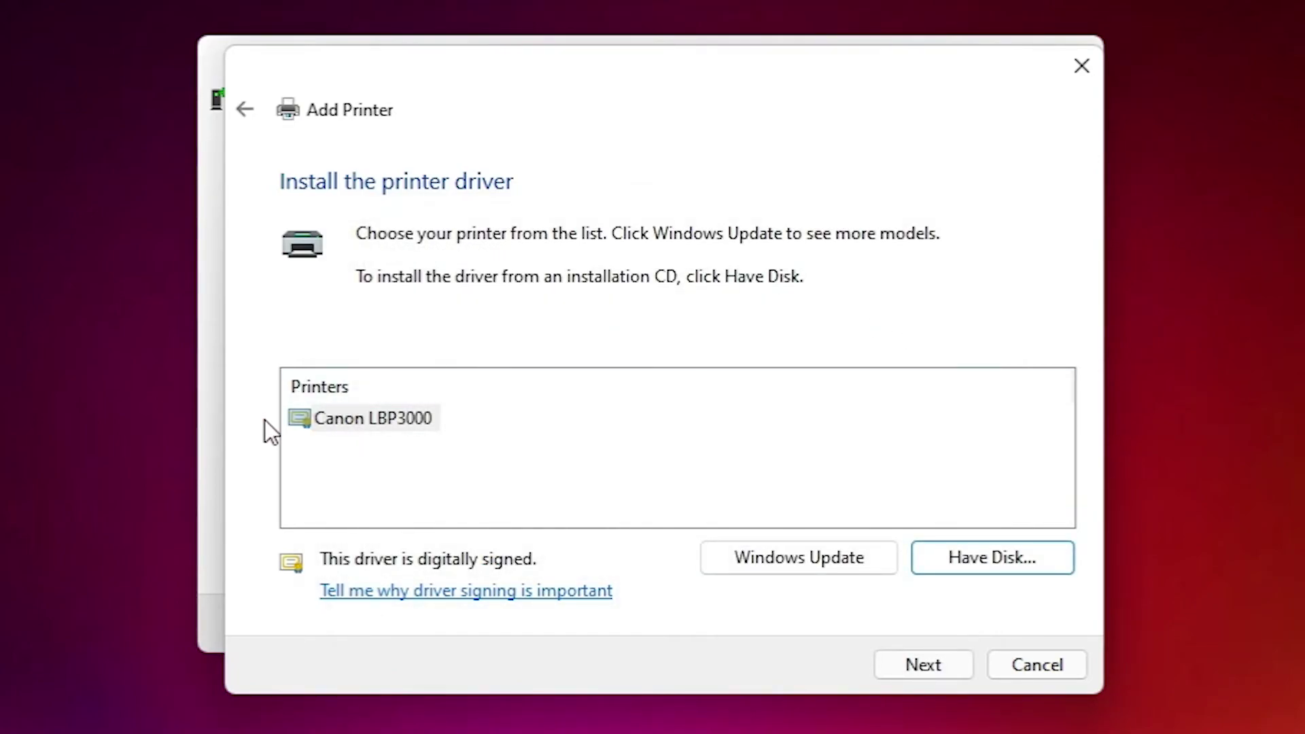
left_click(321, 428)
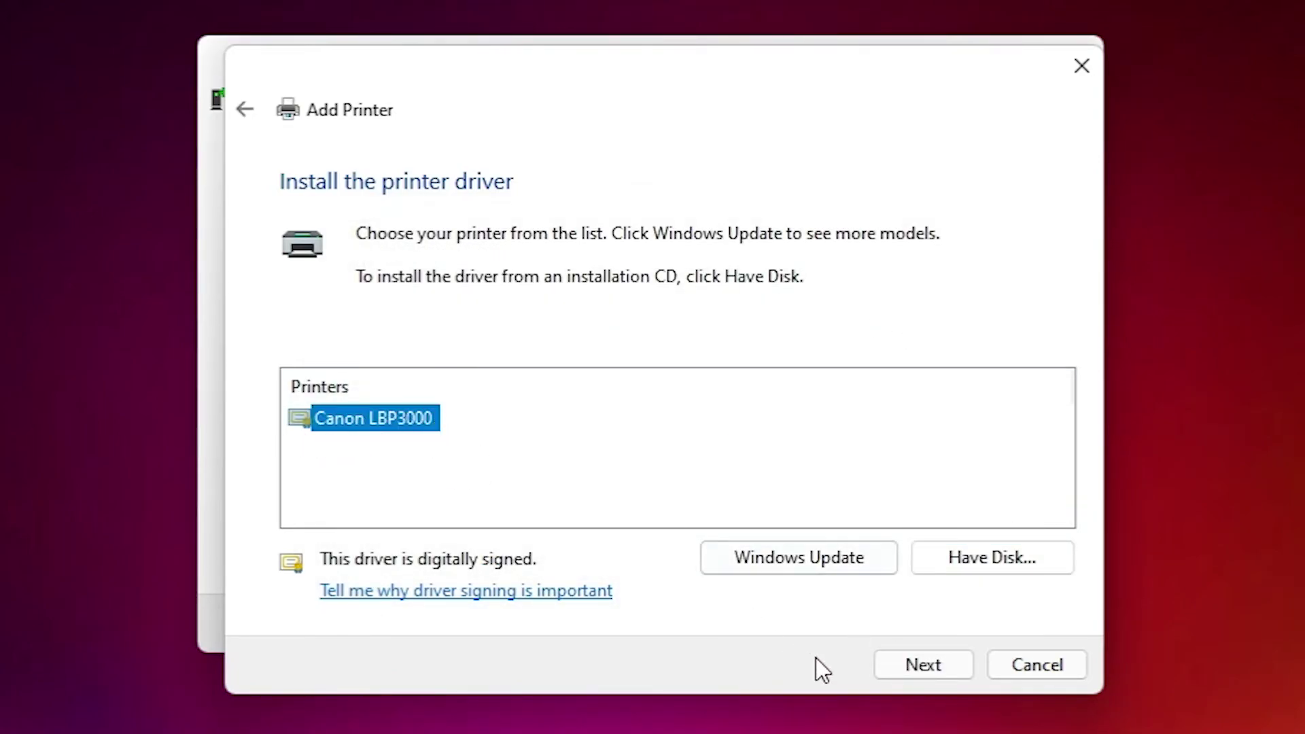
left_click(896, 658)
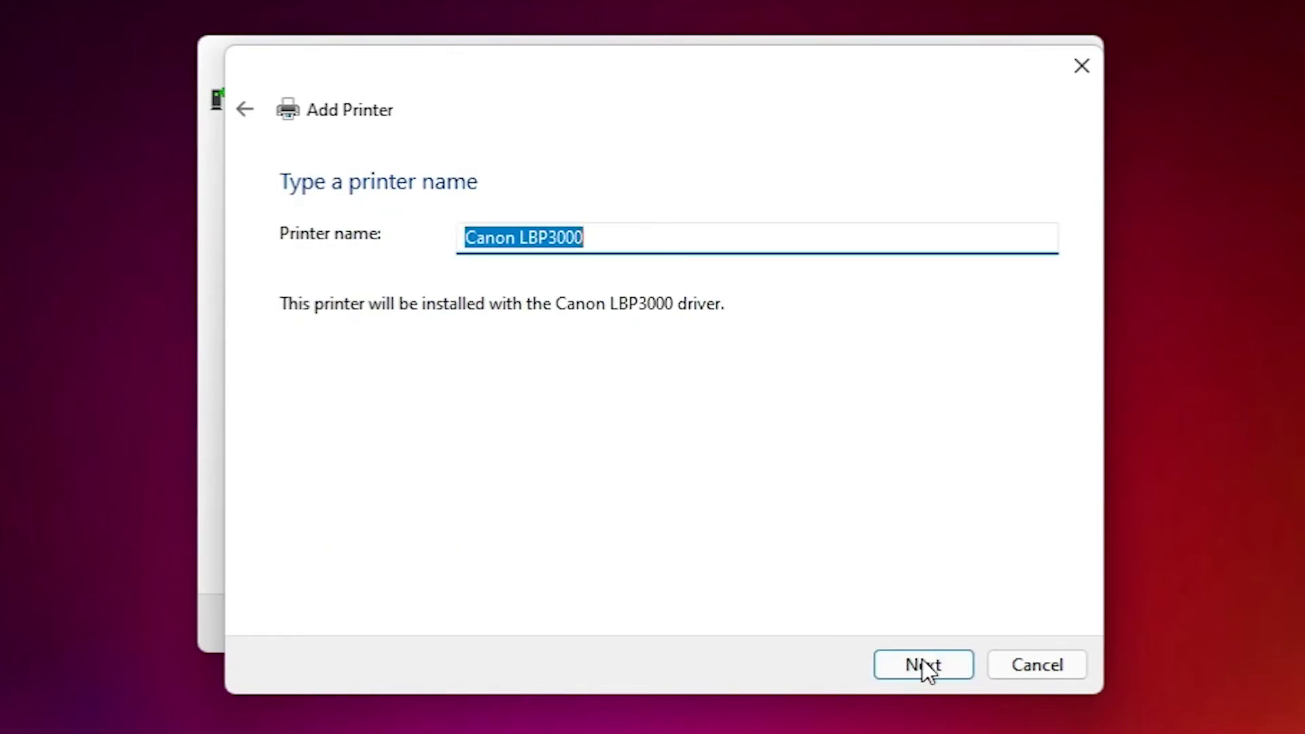
left_click(923, 663)
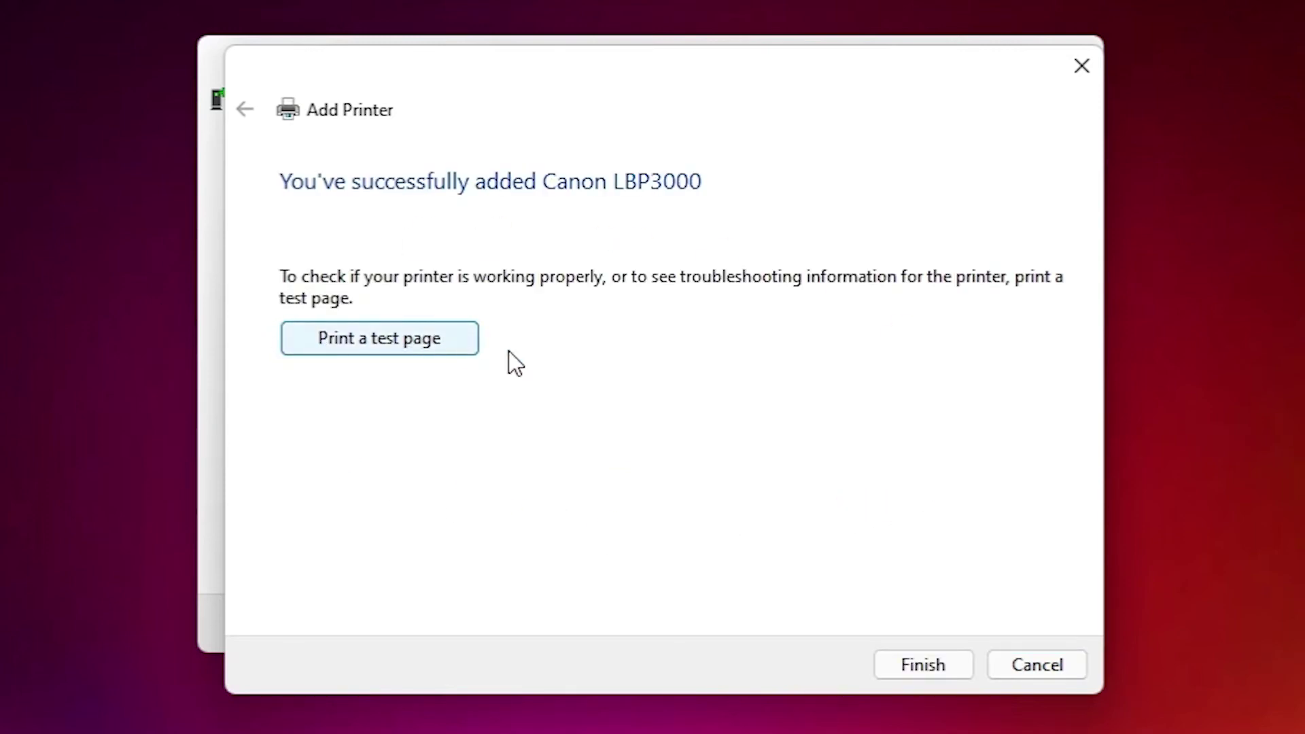
Finish the wizard and check Canon LBP3000 under Printers in Devices and Printers.
left_click(942, 665)
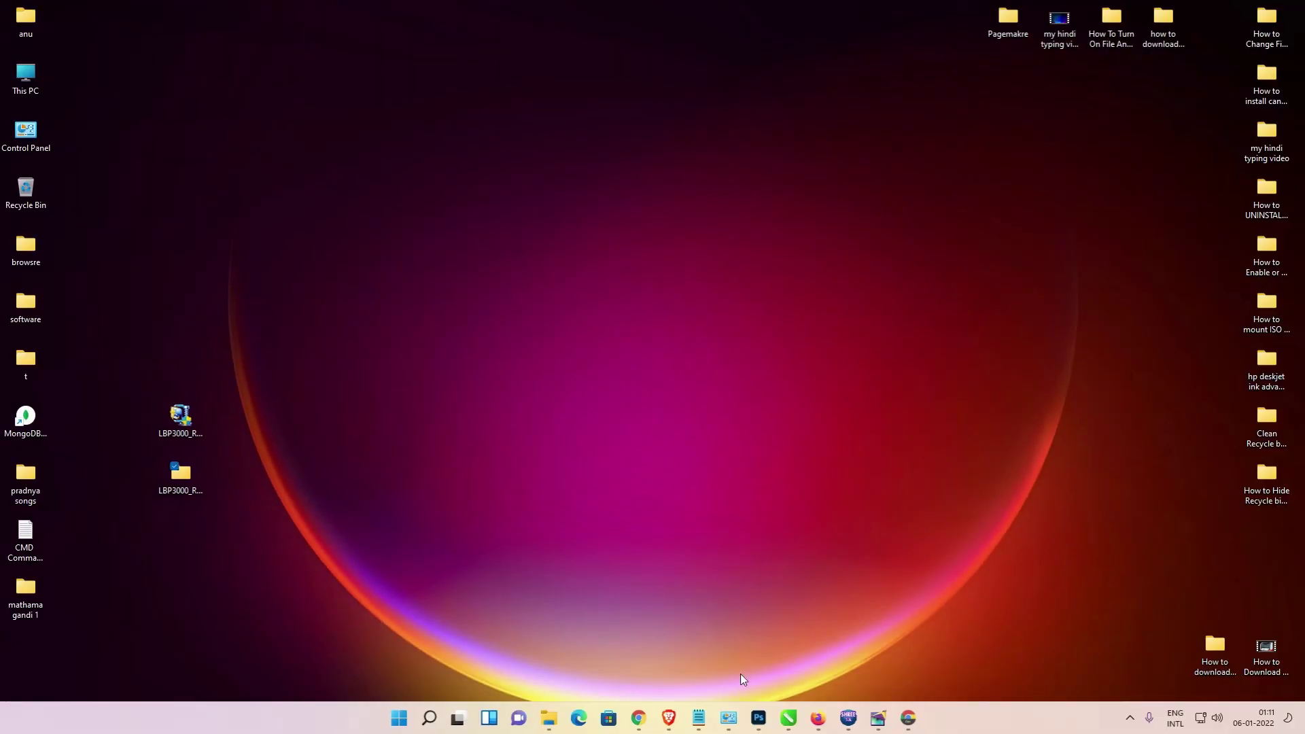
mouse_move(729, 719)
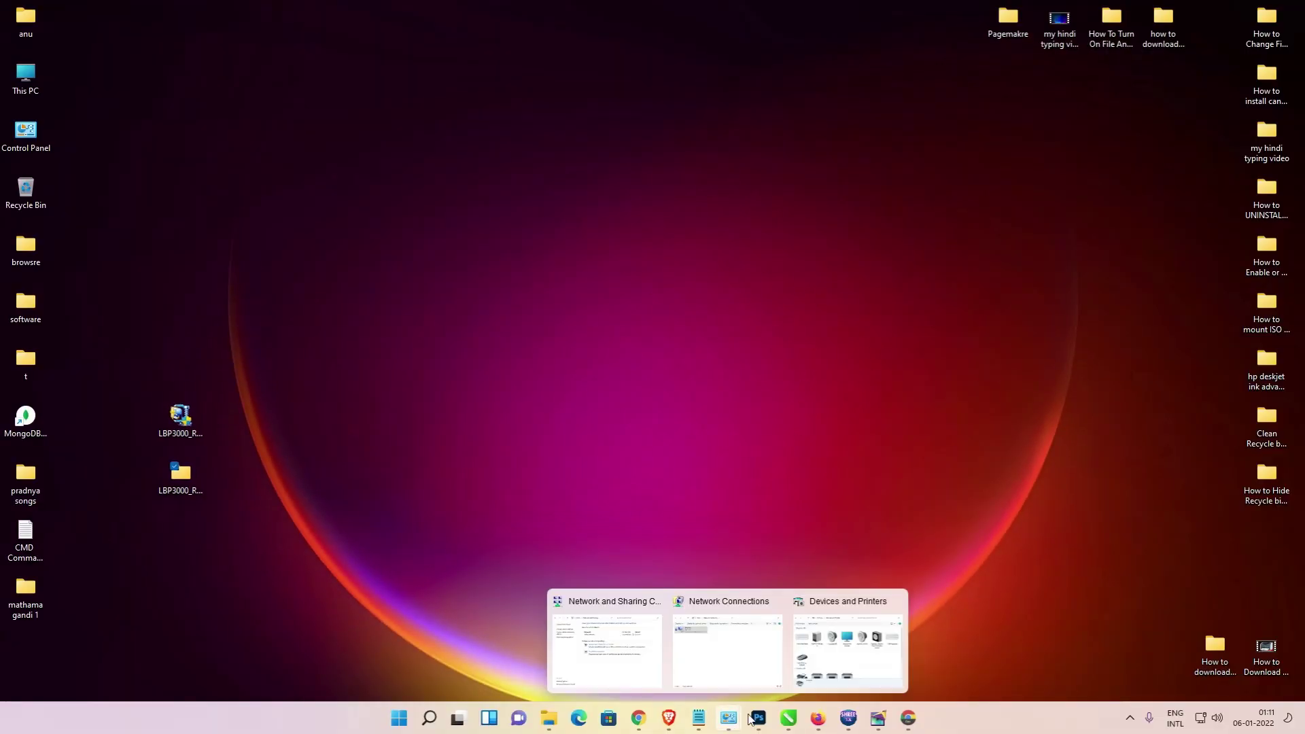
left_click(860, 666)
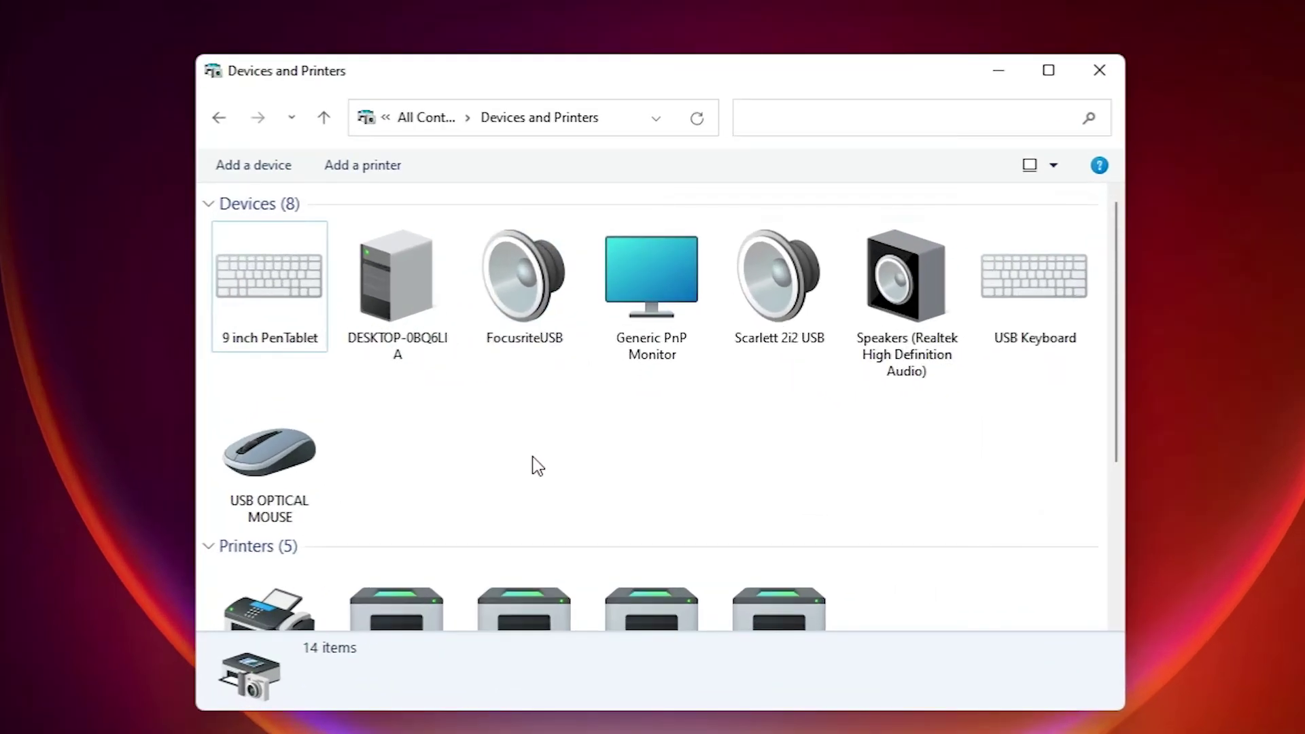
scroll(560, 468, "down", 3)
left_click(745, 454)
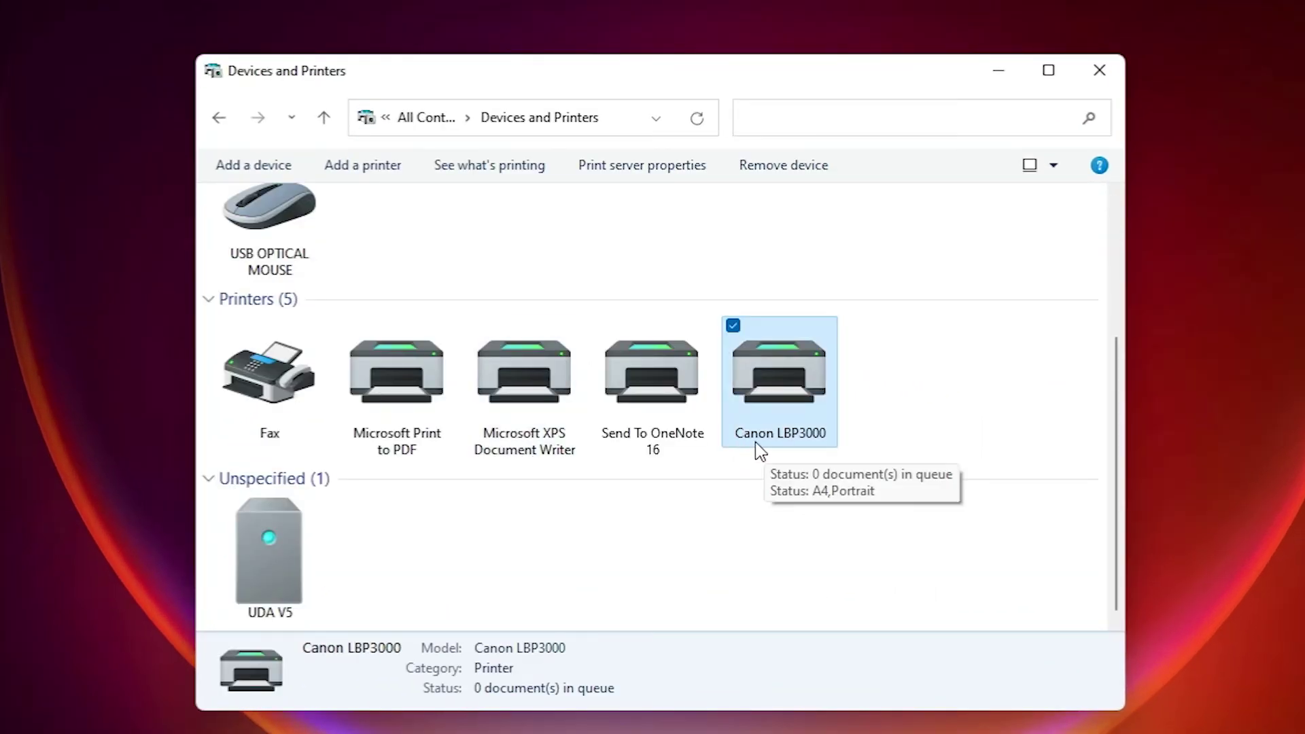